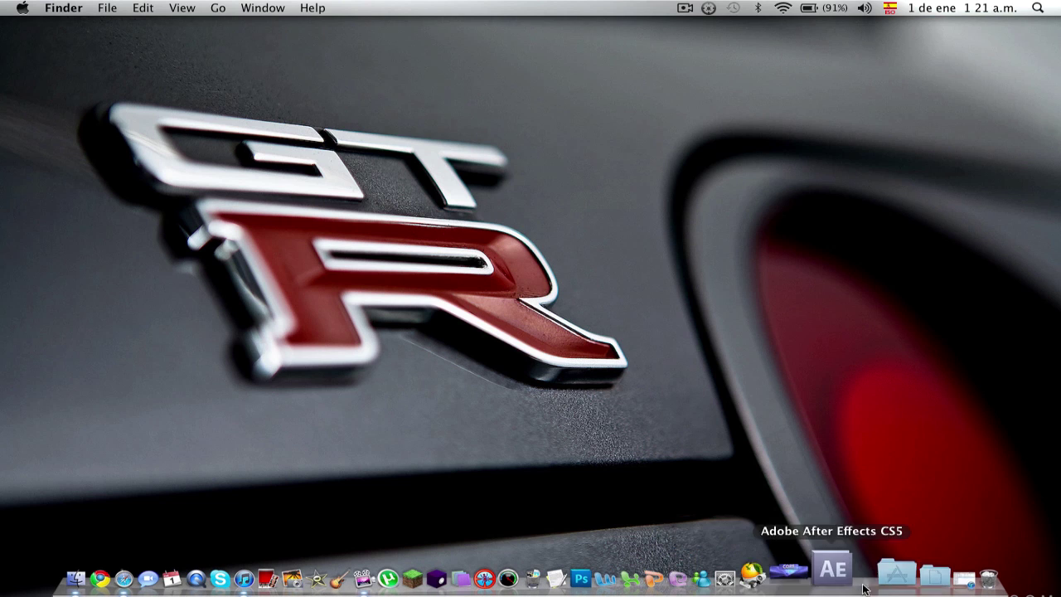
Move the After Effects CS5 Dock icon so it sits right beside Photoshop
left_click_drag(835, 570, 651, 584)
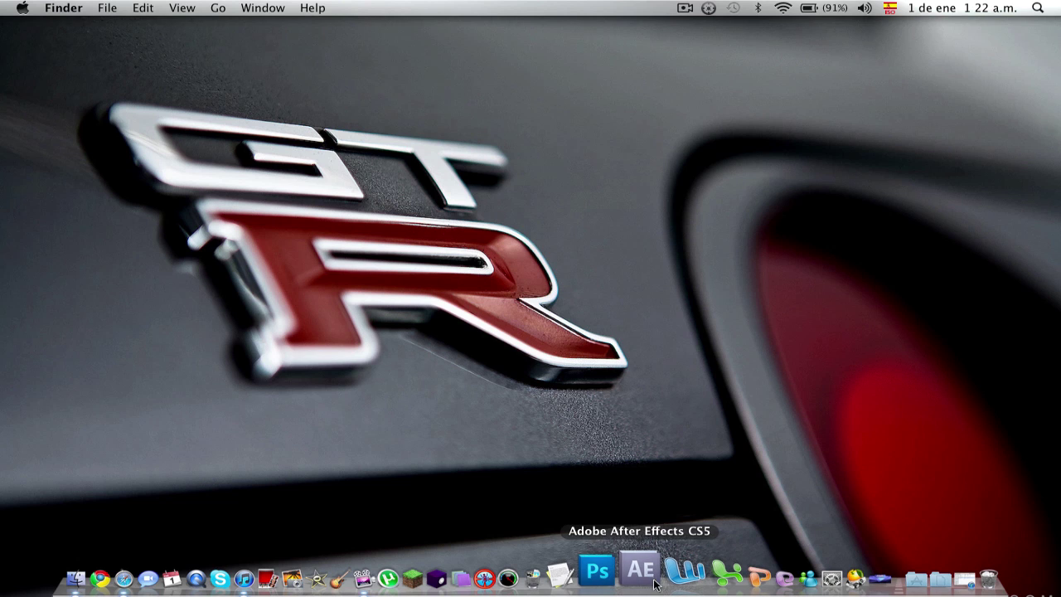
Launch After Effects CS5 and choose New Composition from the Welcome screen
left_click(652, 579)
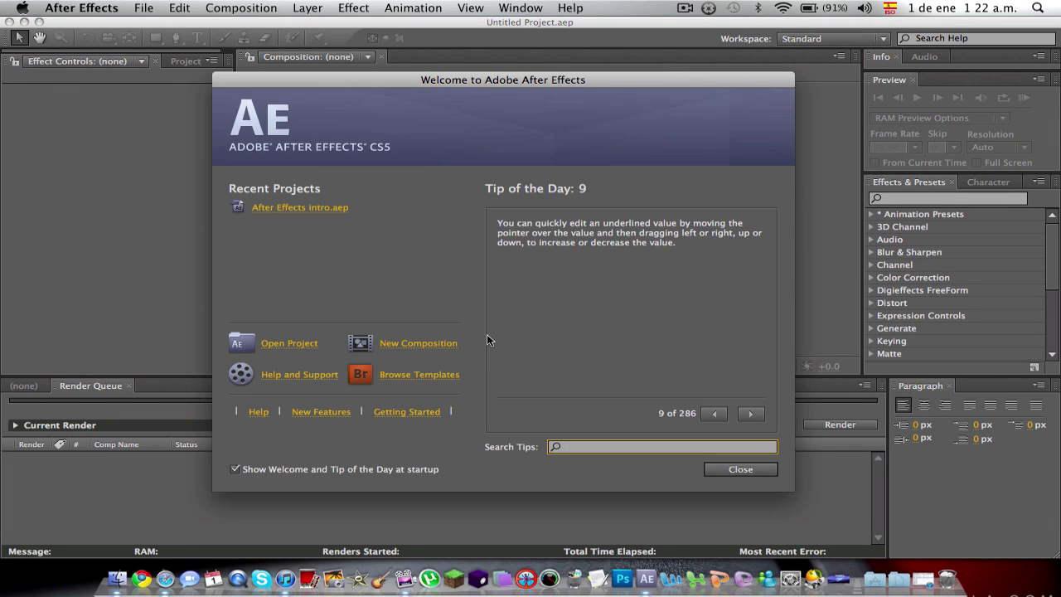
left_click(432, 345)
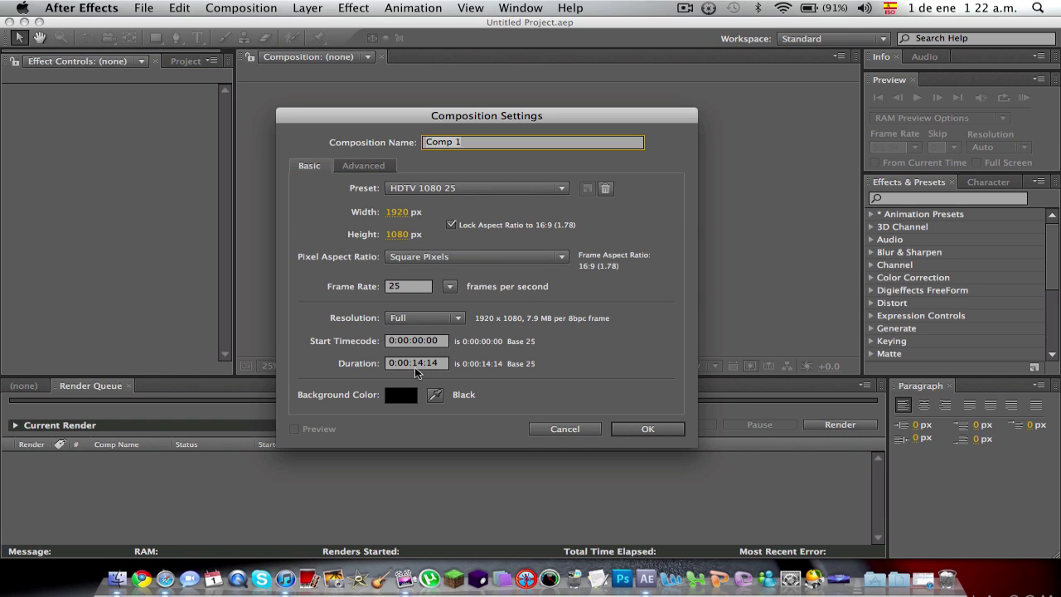
Set the composition frame rate to 60 fps and create Comp 1
left_click(425, 290)
key("BackSpace")
key("BackSpace")
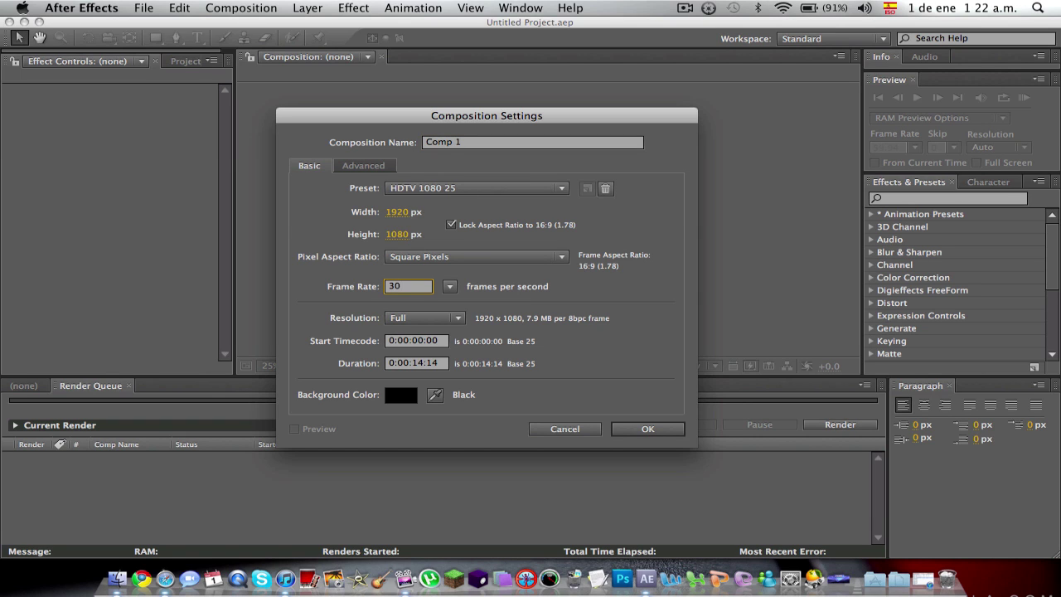
left_click(449, 288)
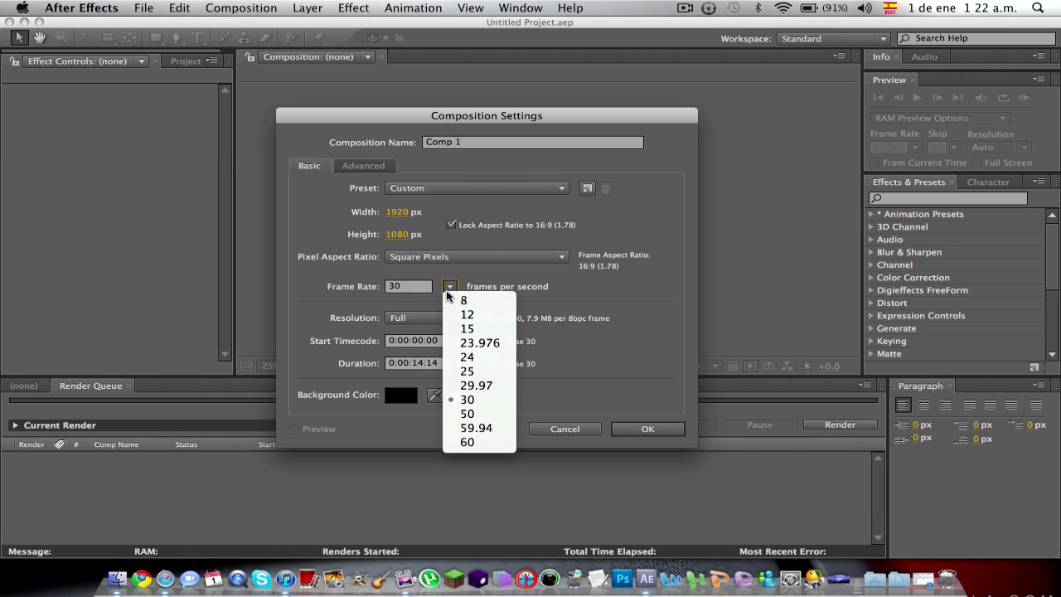
left_click(469, 443)
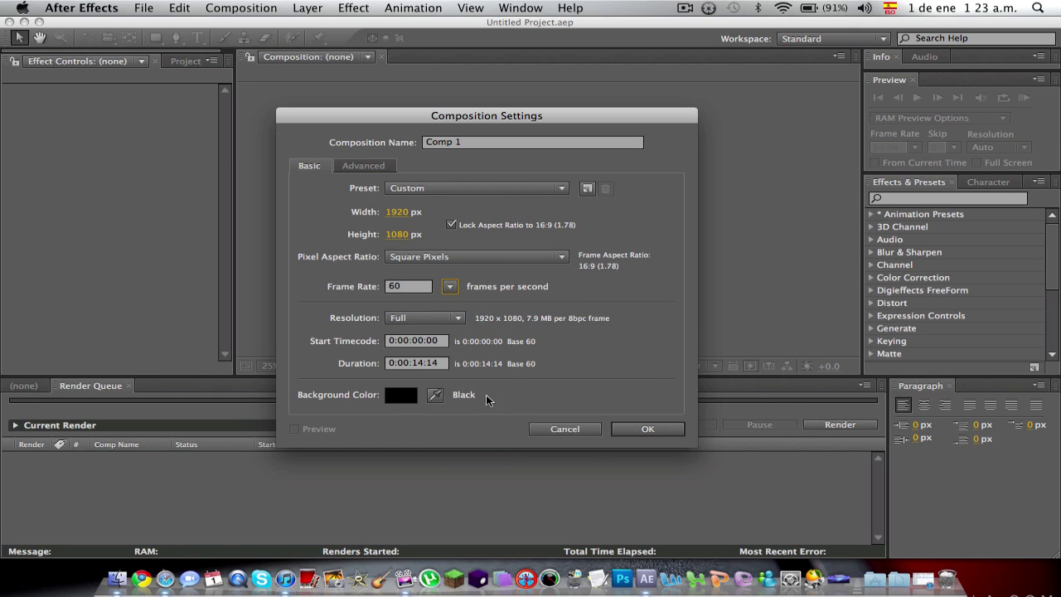
left_click(626, 427)
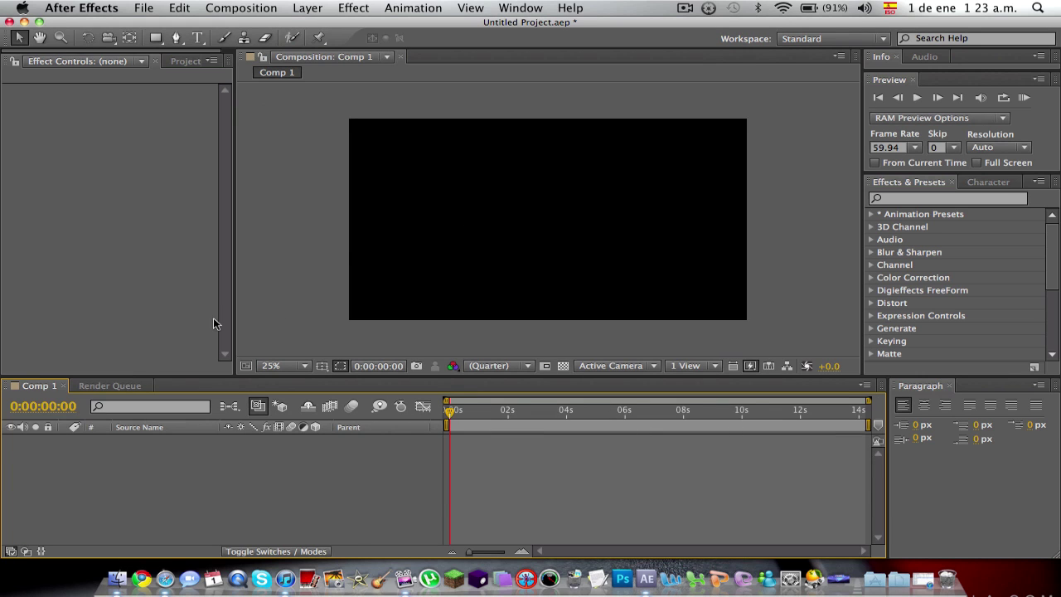
Add a new solid layer via Layer > New > Solid
left_click(307, 7)
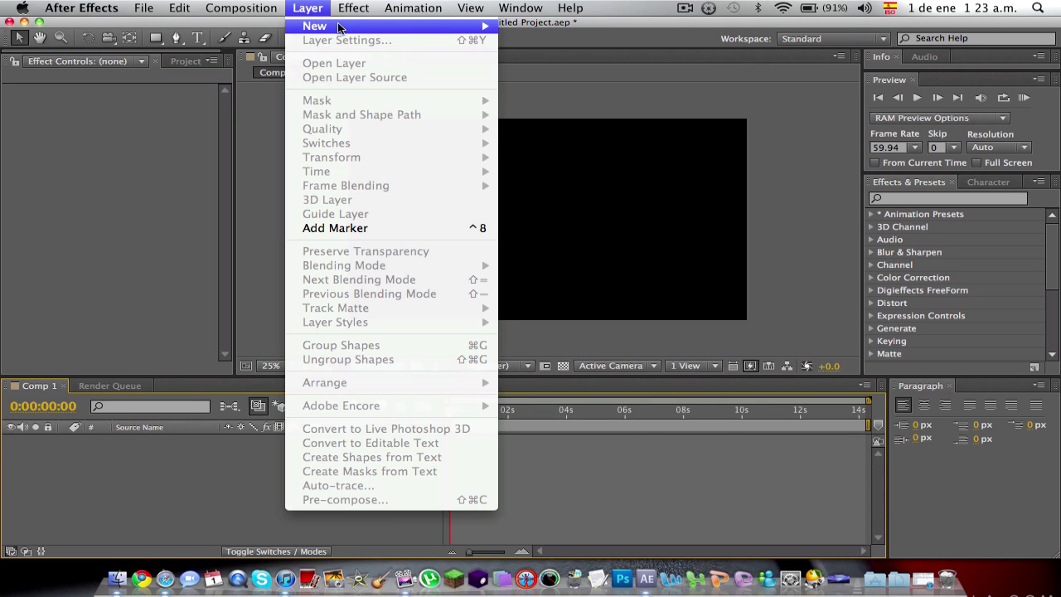
mouse_move(335, 25)
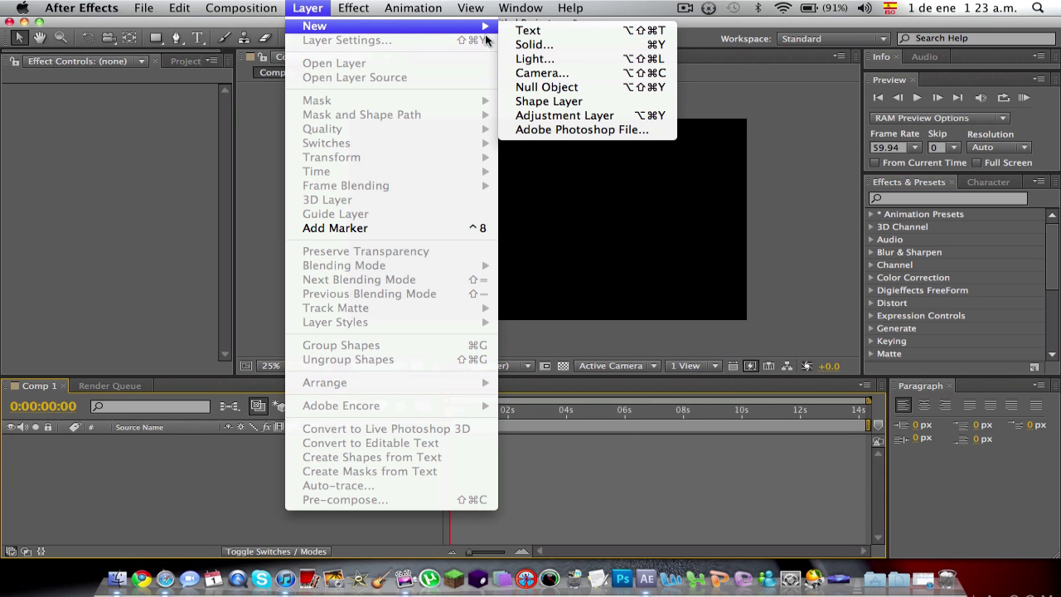
left_click(554, 45)
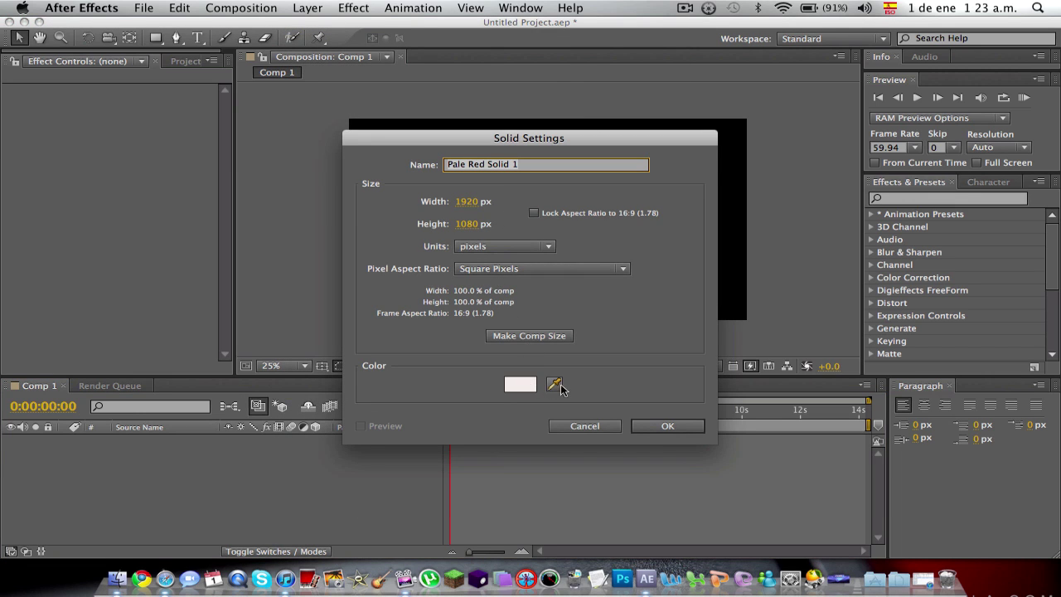
Create the full-frame Pale Red Solid 1 and apply the Generate > Ramp effect to it
left_click(652, 427)
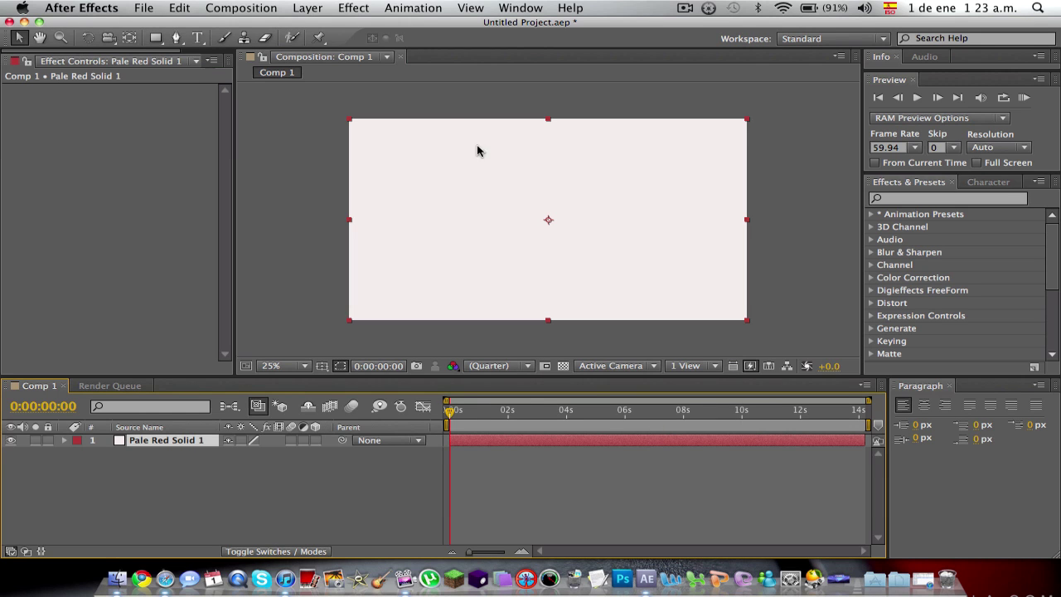
left_click(367, 9)
left_click(367, 8)
left_click(367, 8)
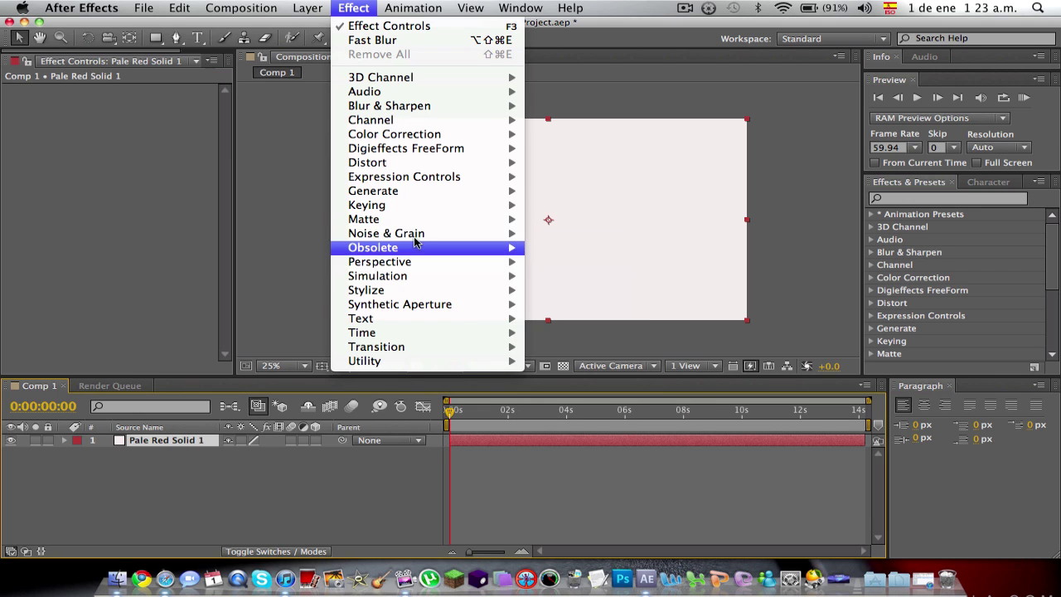
mouse_move(417, 199)
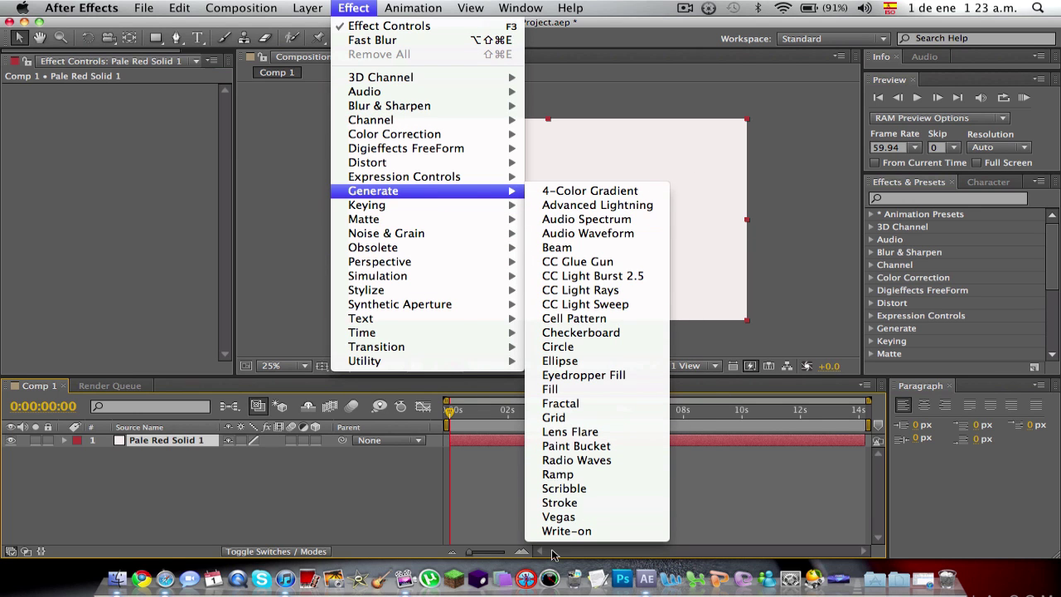
left_click(557, 474)
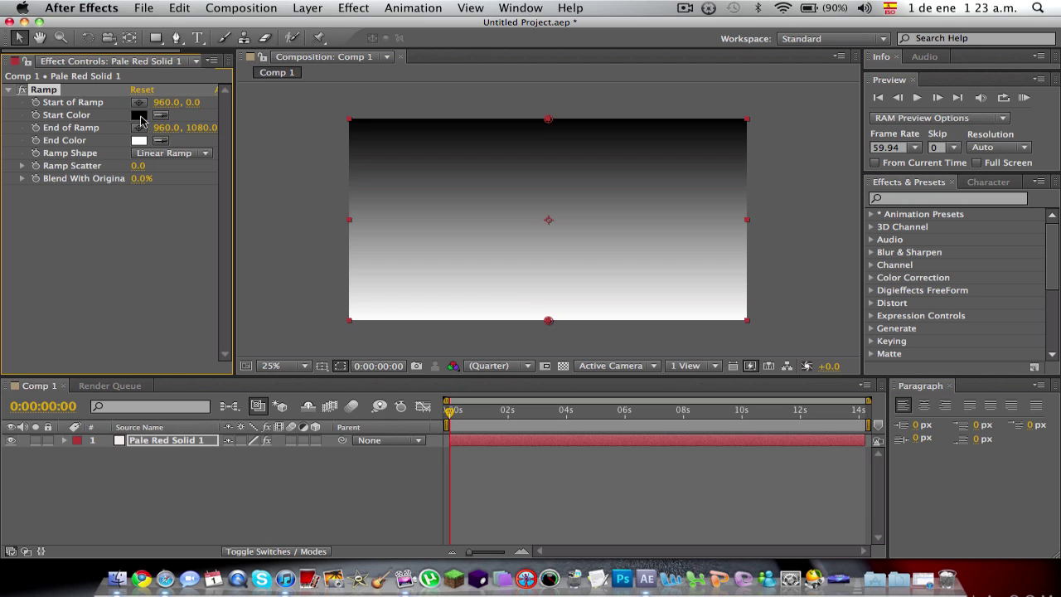
Set the Ramp start colour to white and the end colour to dark grey 3B3B3B
left_click(140, 115)
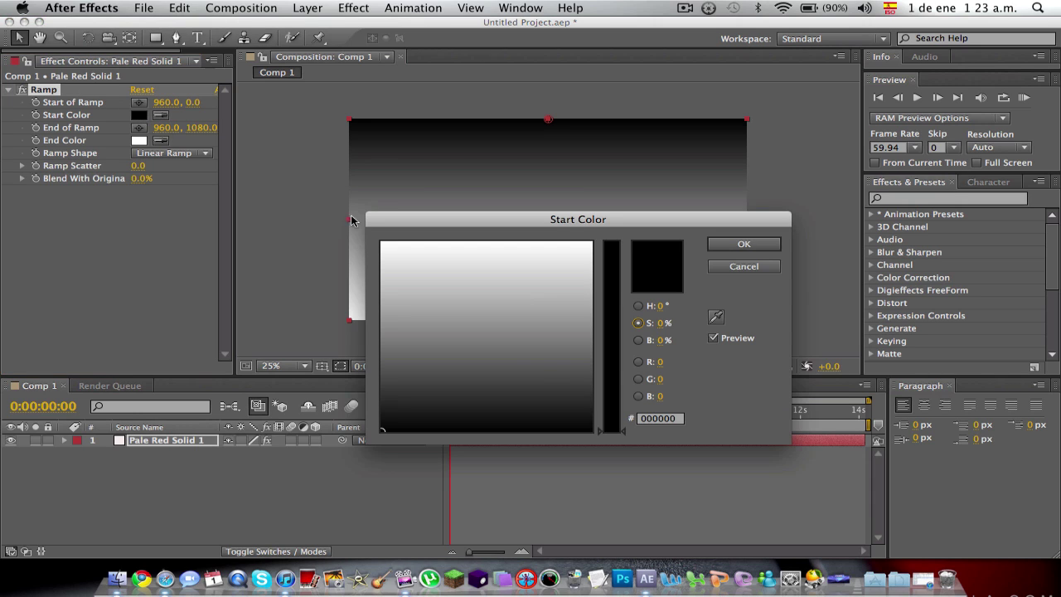
left_click_drag(429, 278, 381, 242)
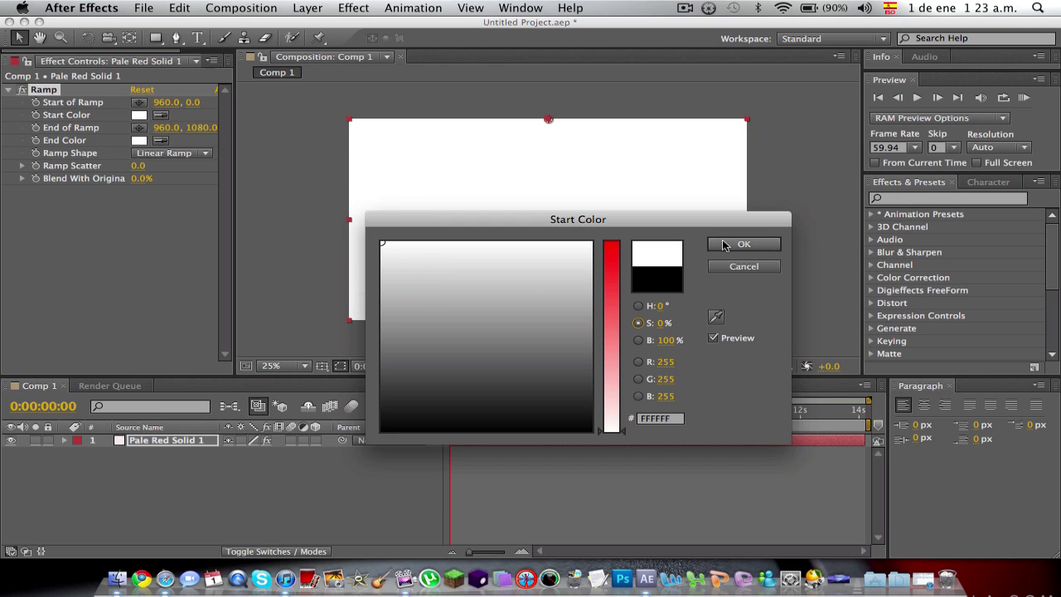
left_click(723, 245)
left_click(139, 141)
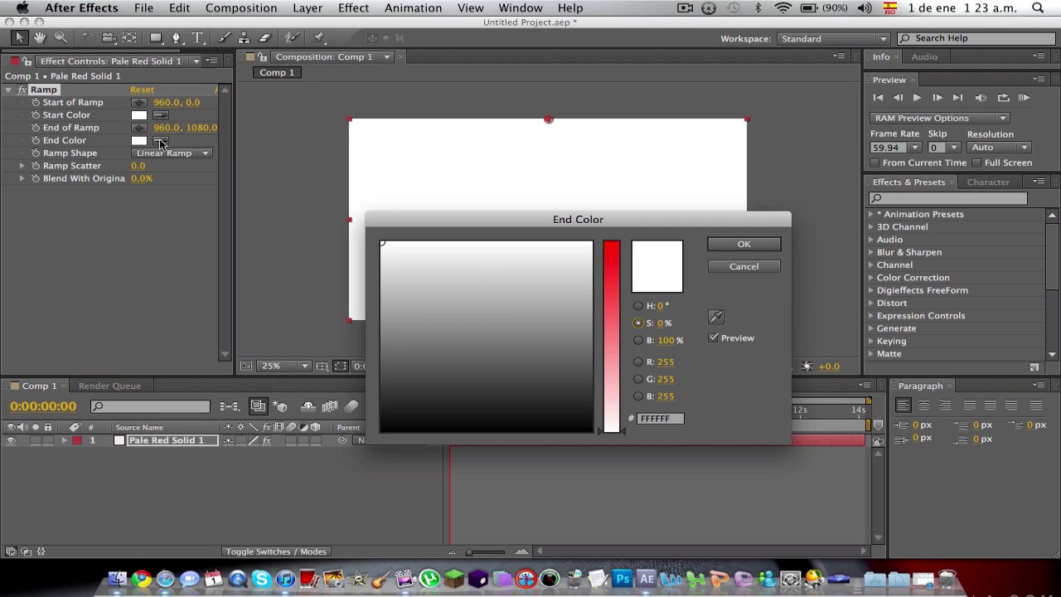
left_click(437, 340)
left_click_drag(437, 340, 394, 355)
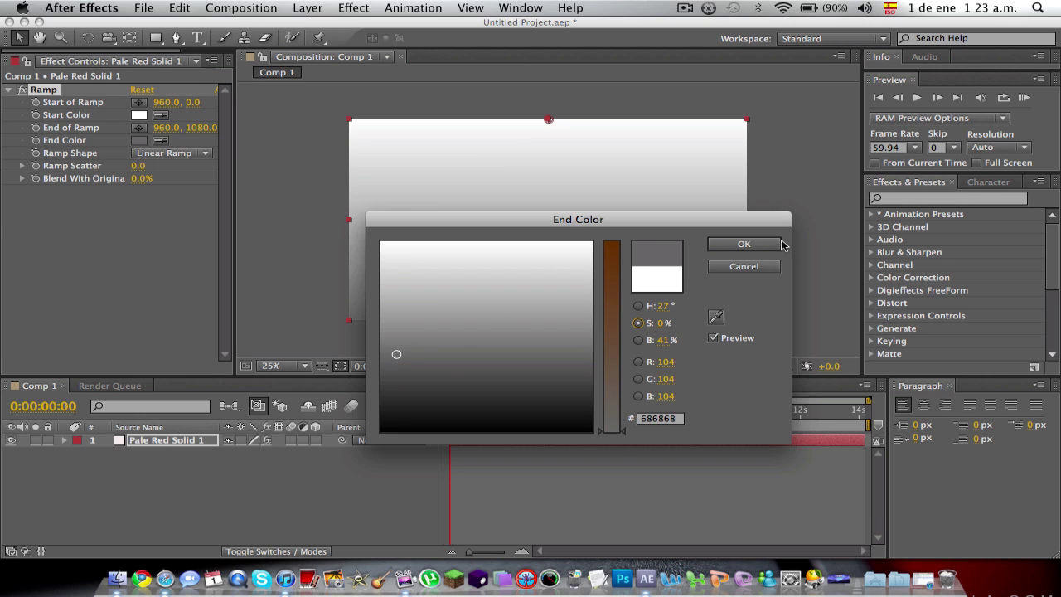
left_click(743, 243)
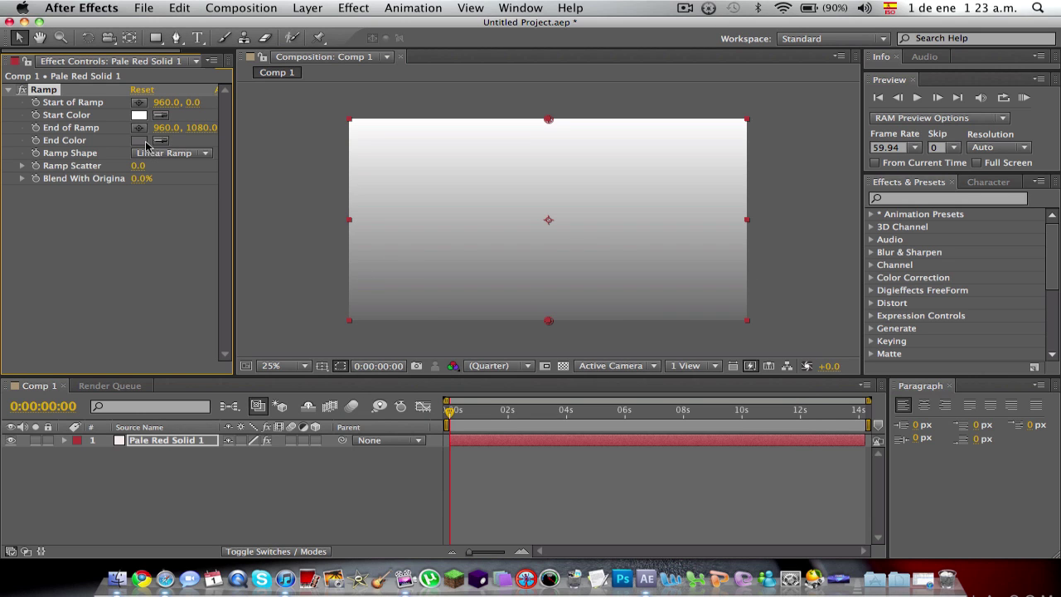
left_click(139, 140)
left_click(387, 358)
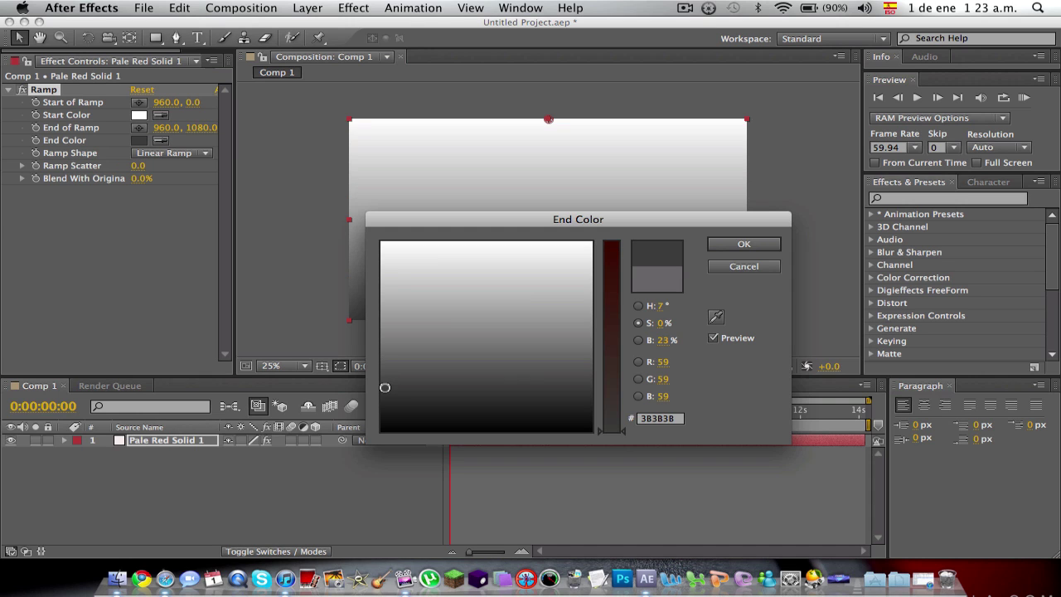
left_click(767, 245)
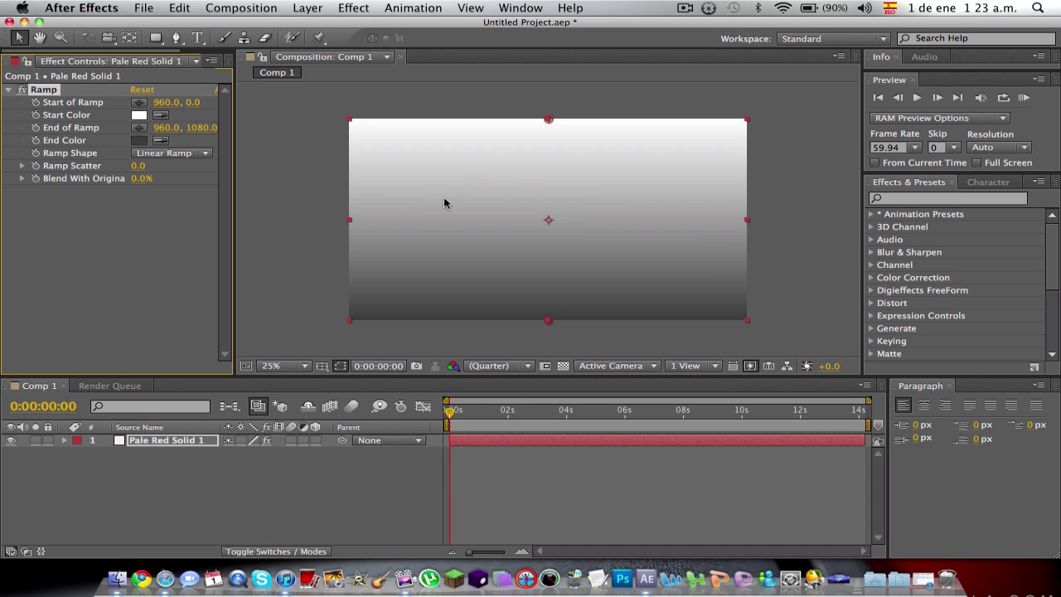
Change the Ramp shape to Radial, then cancel an unneeded second solid
left_click(205, 154)
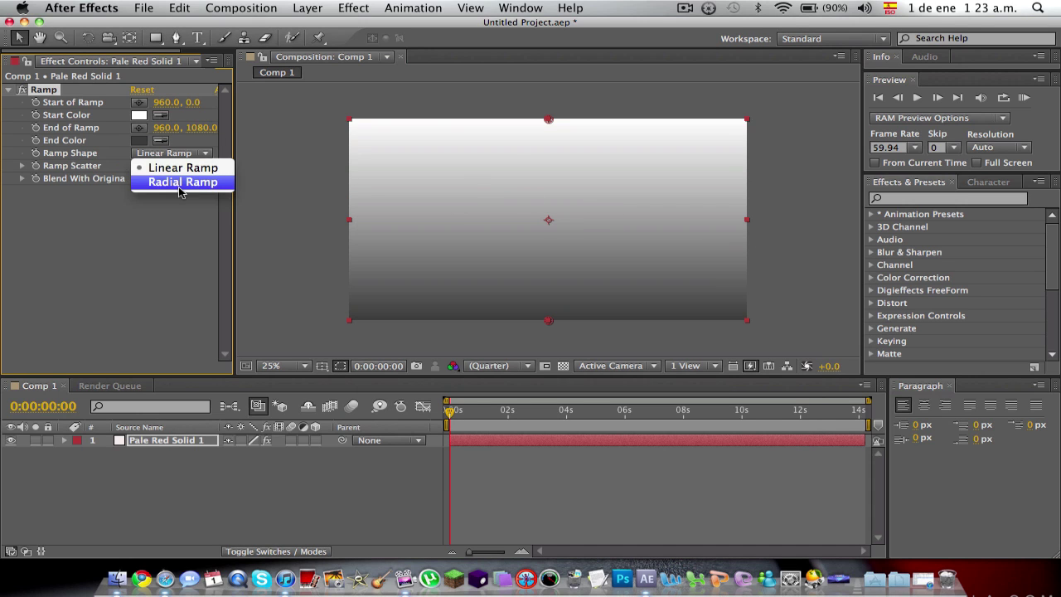
left_click(182, 184)
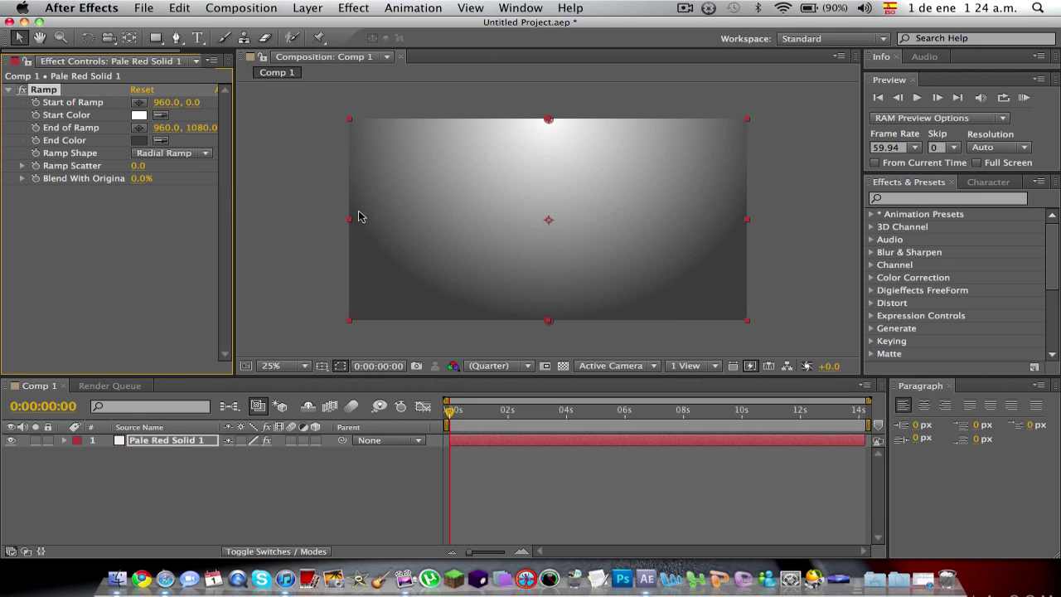
left_click(308, 7)
mouse_move(330, 30)
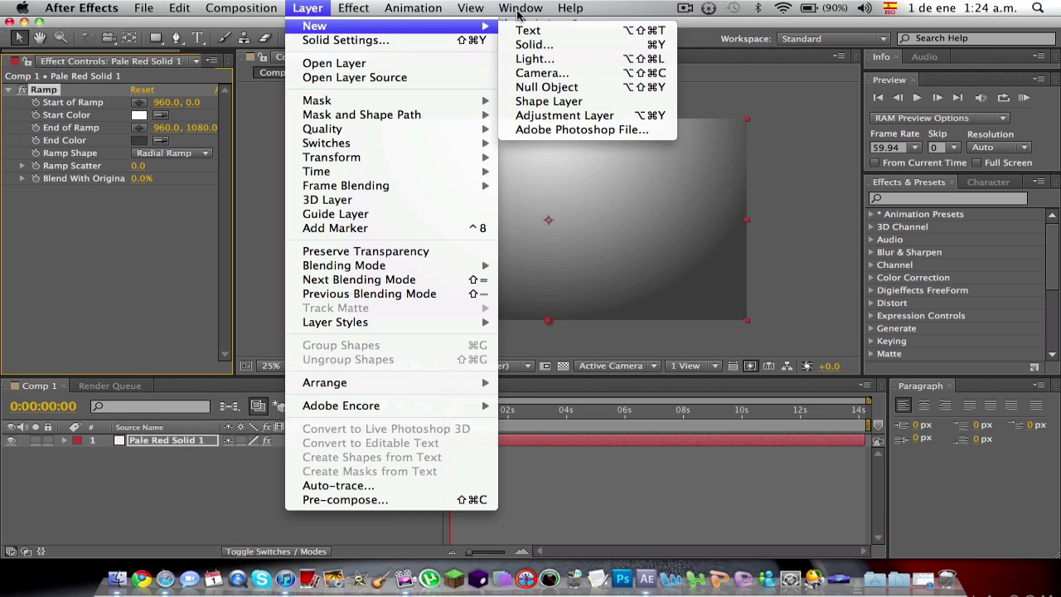
left_click(576, 45)
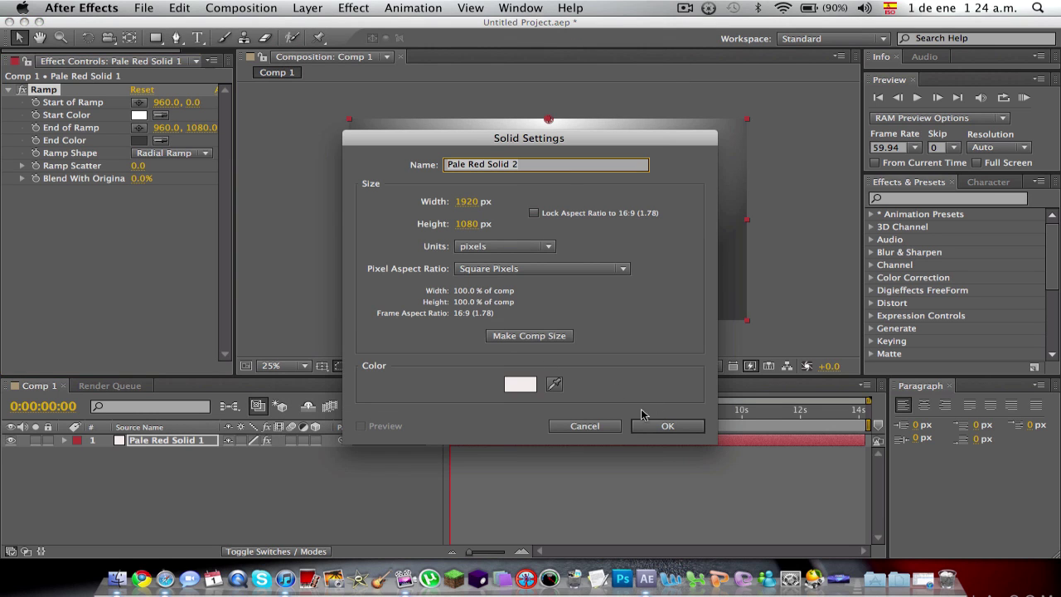
left_click(619, 423)
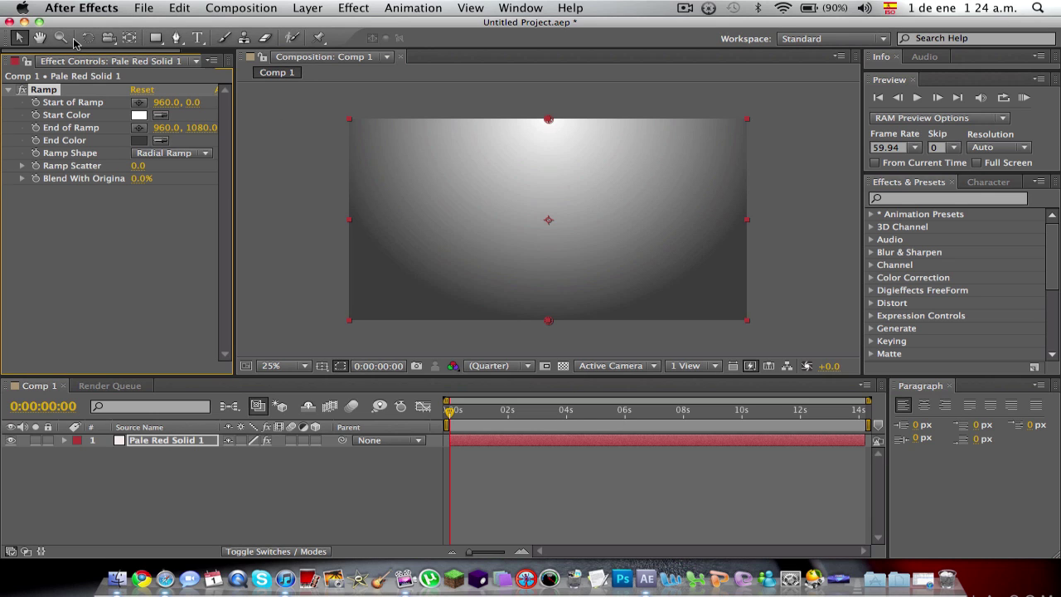
Add an empty text layer, then select and nudge the background solid
left_click(198, 38)
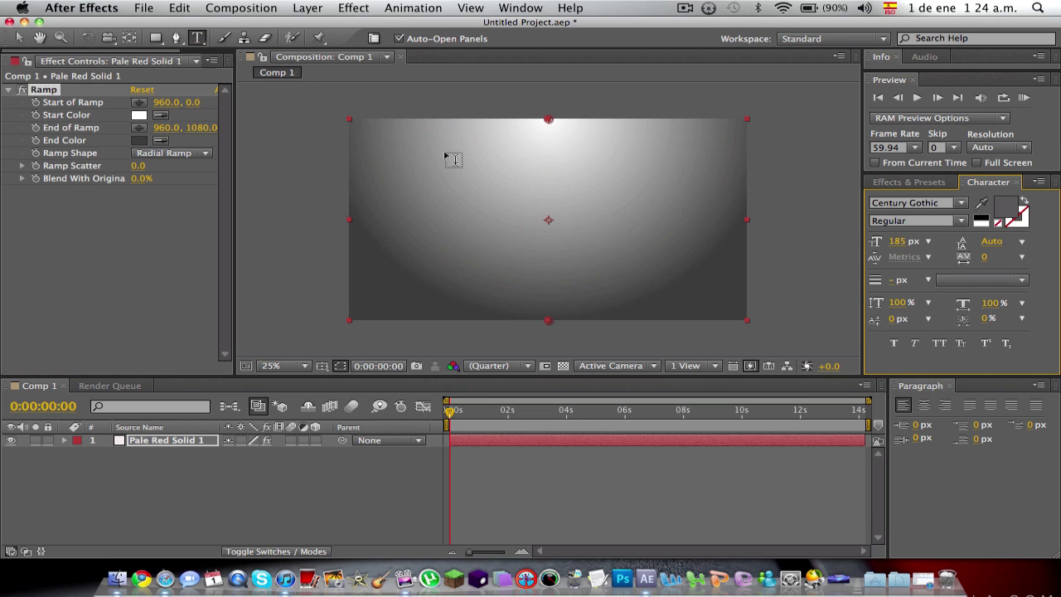
left_click(455, 184)
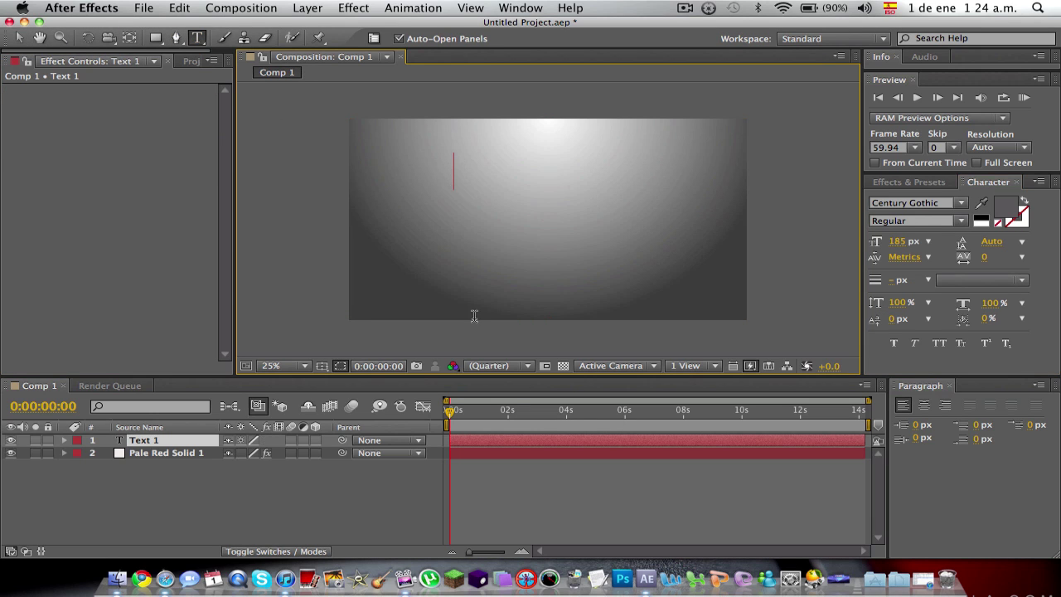
left_click(522, 452)
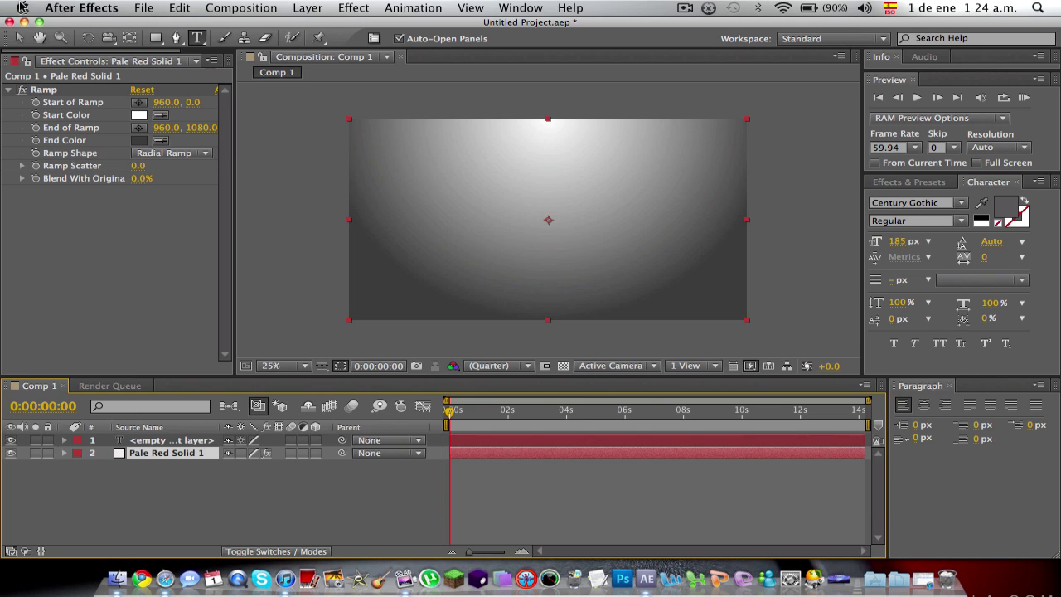
left_click(19, 38)
left_click(562, 173)
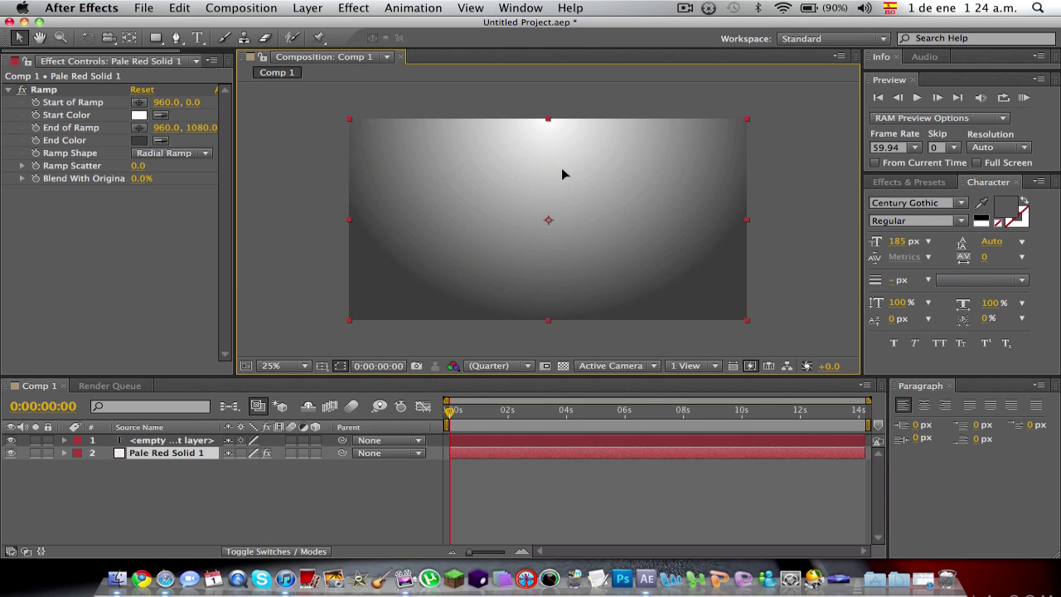
left_click_drag(569, 205, 560, 167)
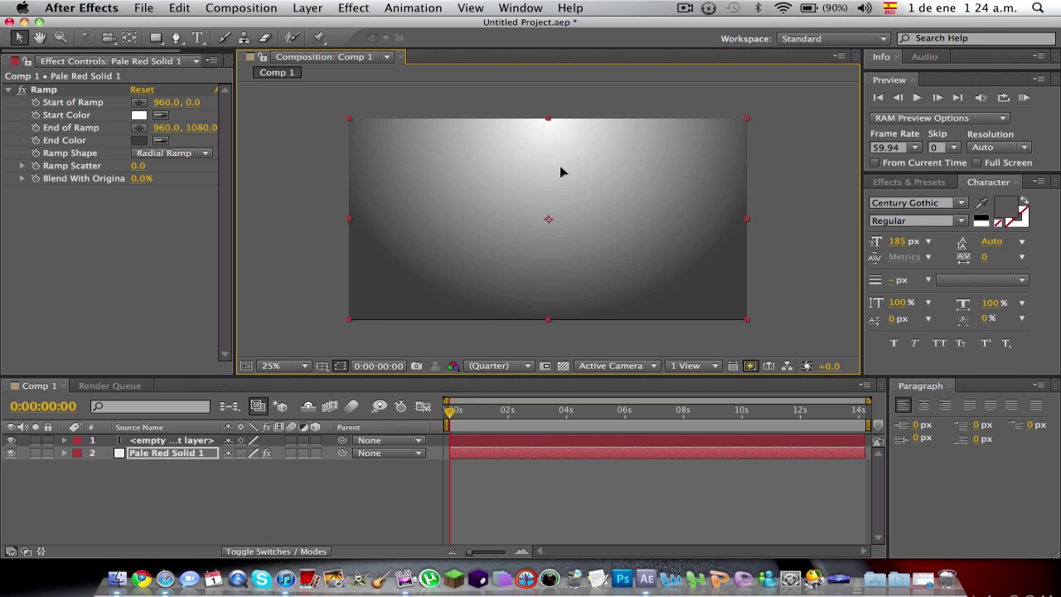
Centre the radial glow in the comp and lighten the Ramp end colour to 777777
left_click(139, 140)
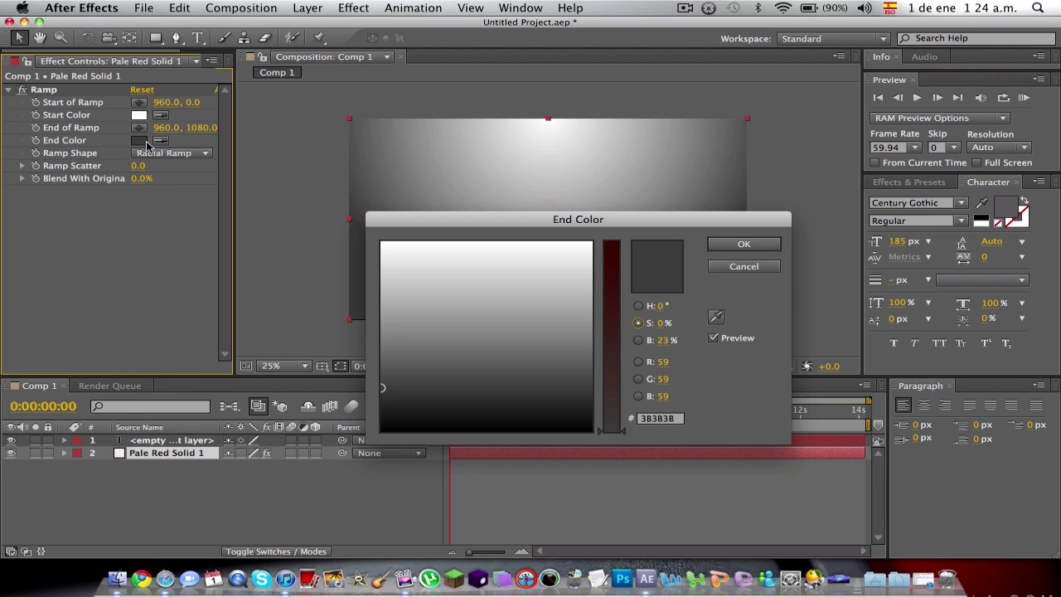
left_click(743, 244)
left_click_drag(550, 124, 547, 215)
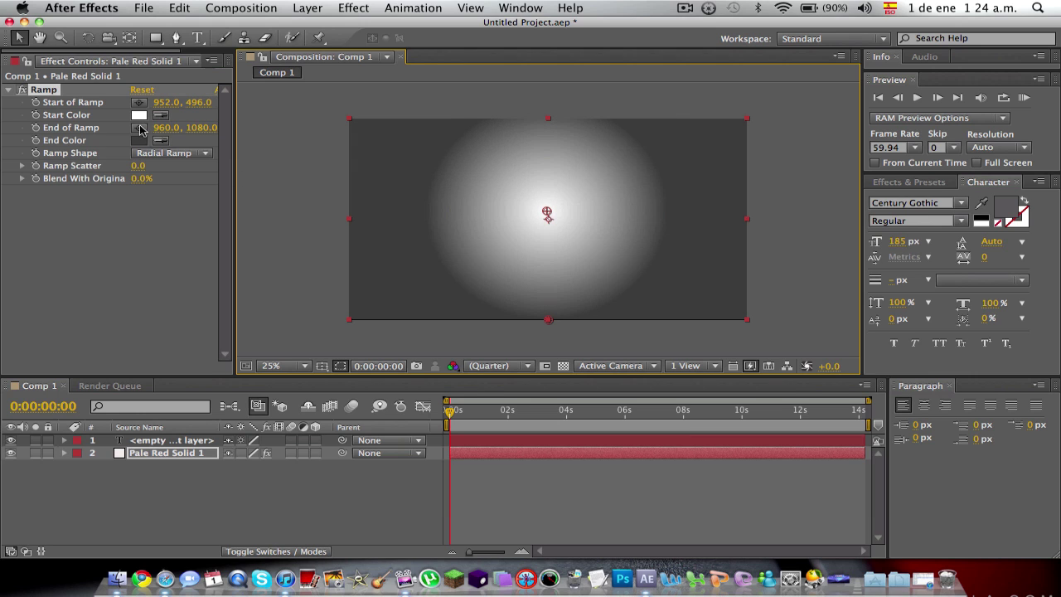
left_click(139, 140)
left_click_drag(395, 262, 384, 342)
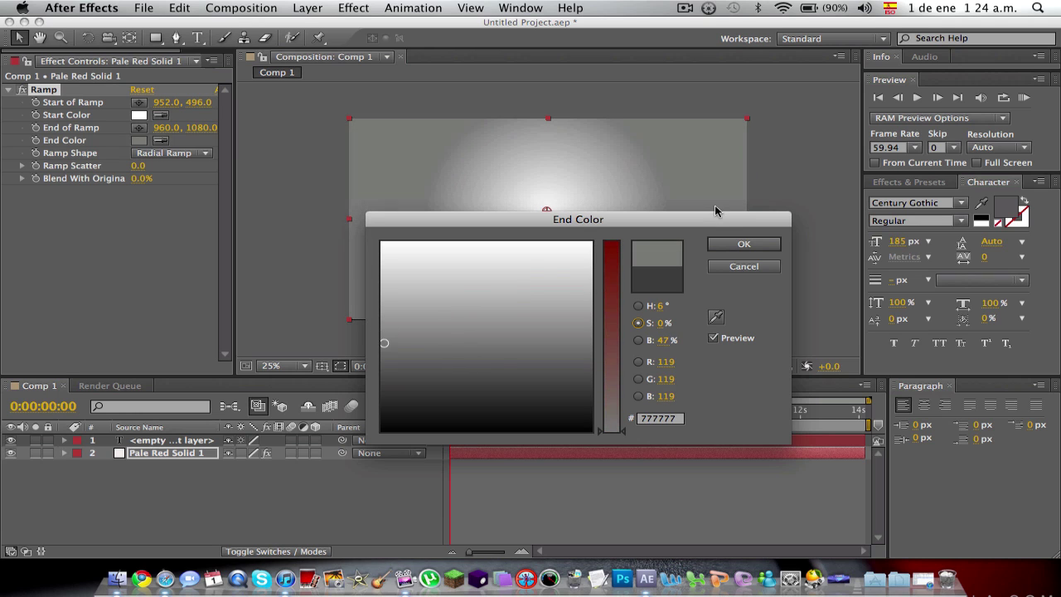
left_click(730, 247)
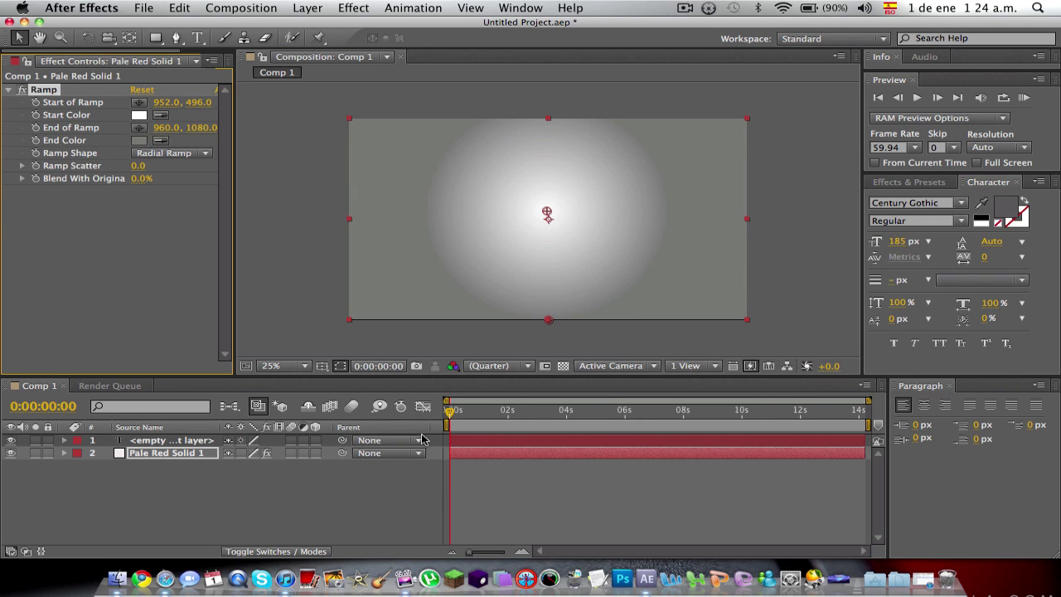
left_click(532, 439)
Type the title 'Netadelplaneta' in the comp and move it toward the centre
left_click(199, 38)
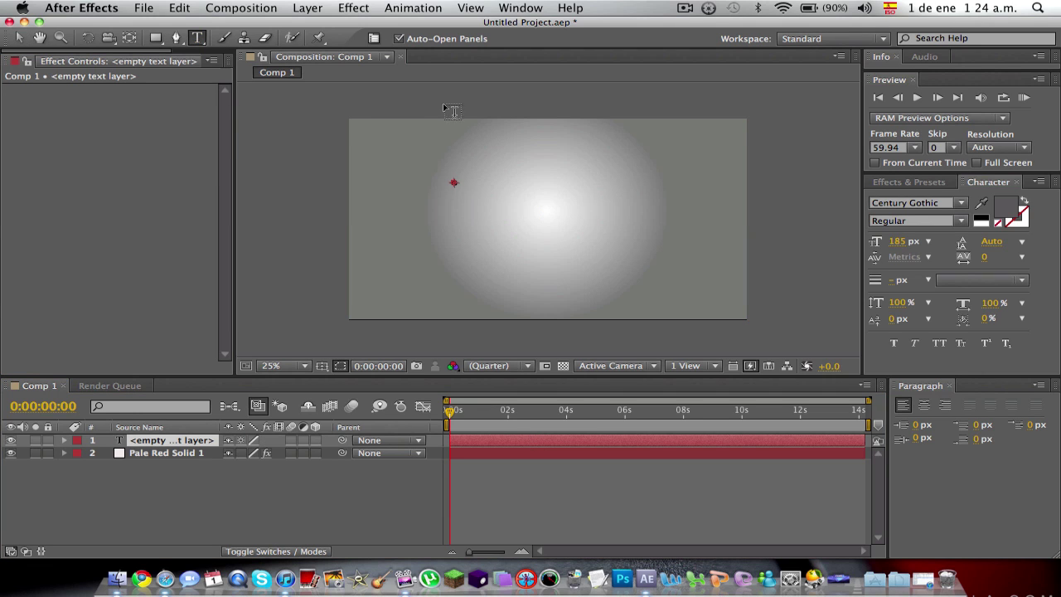
left_click(467, 188)
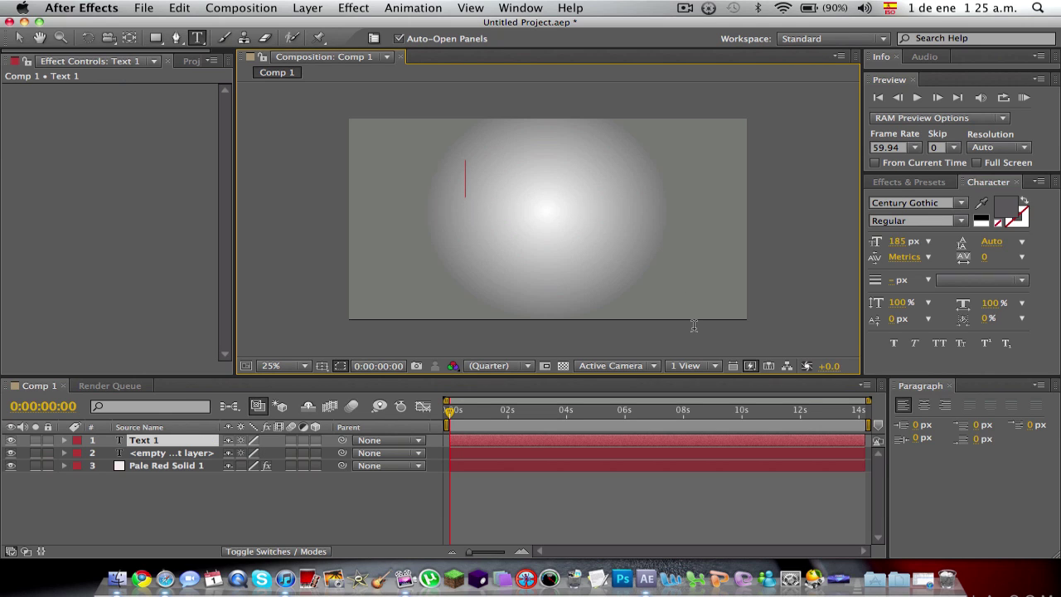
type("Netadelplaneta")
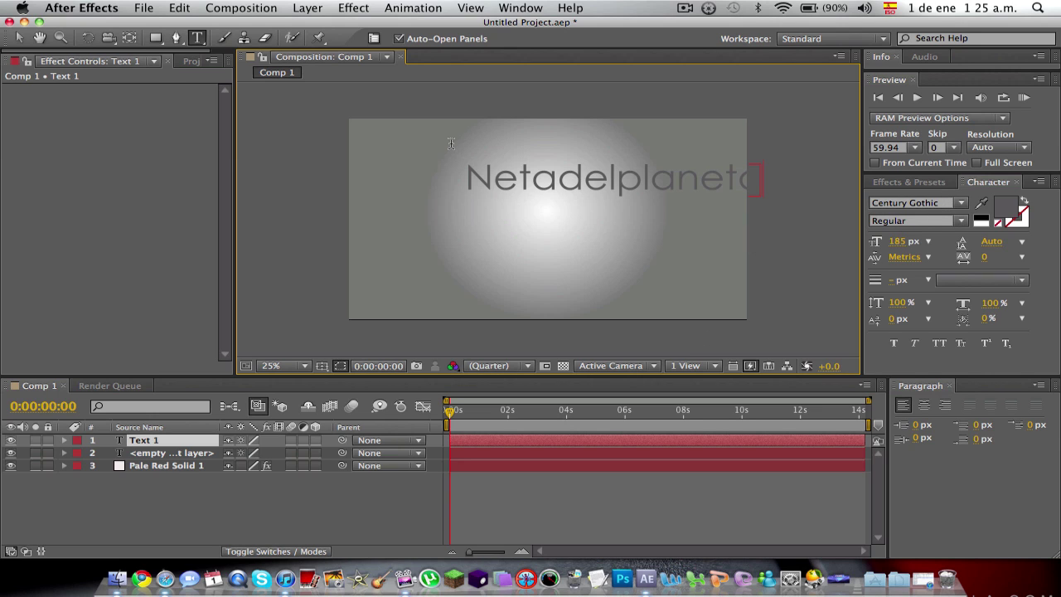
left_click_drag(464, 183, 854, 253)
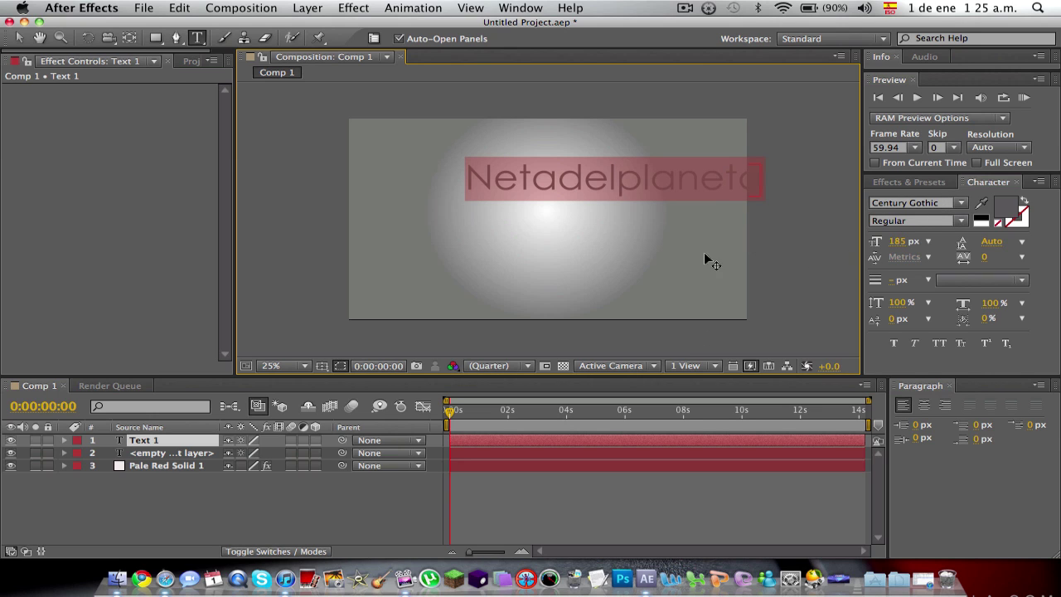
left_click_drag(692, 256, 624, 259)
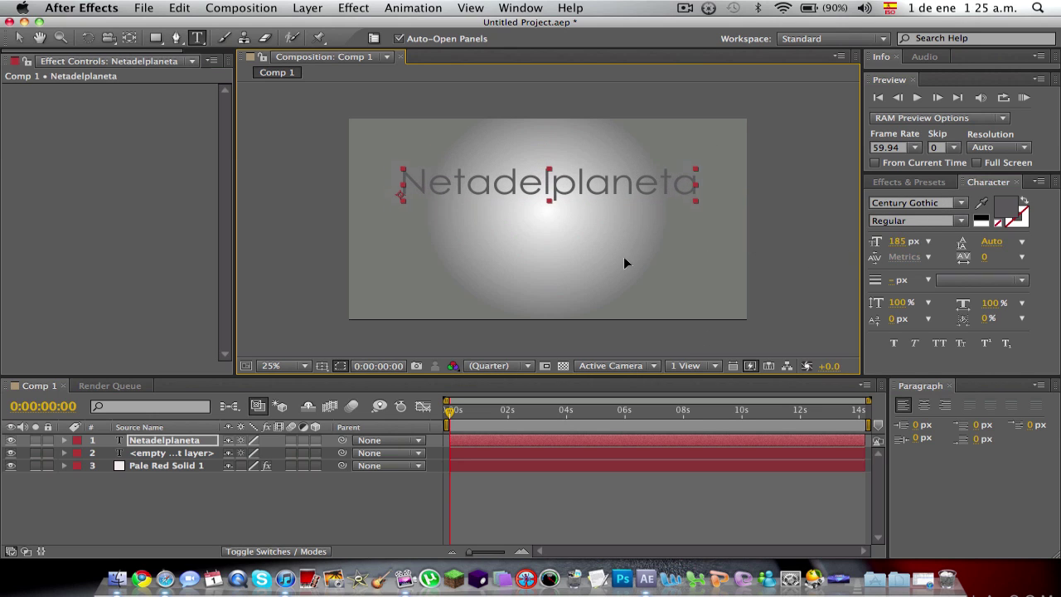
key("super+a")
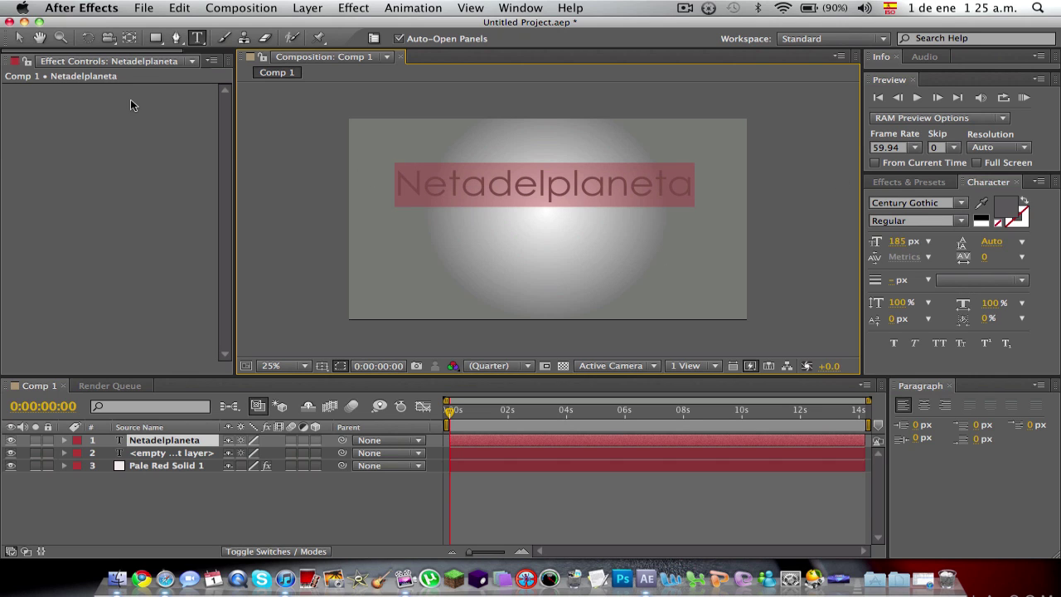
Select the background solid, check its end colour, and add another empty text layer
left_click(476, 453)
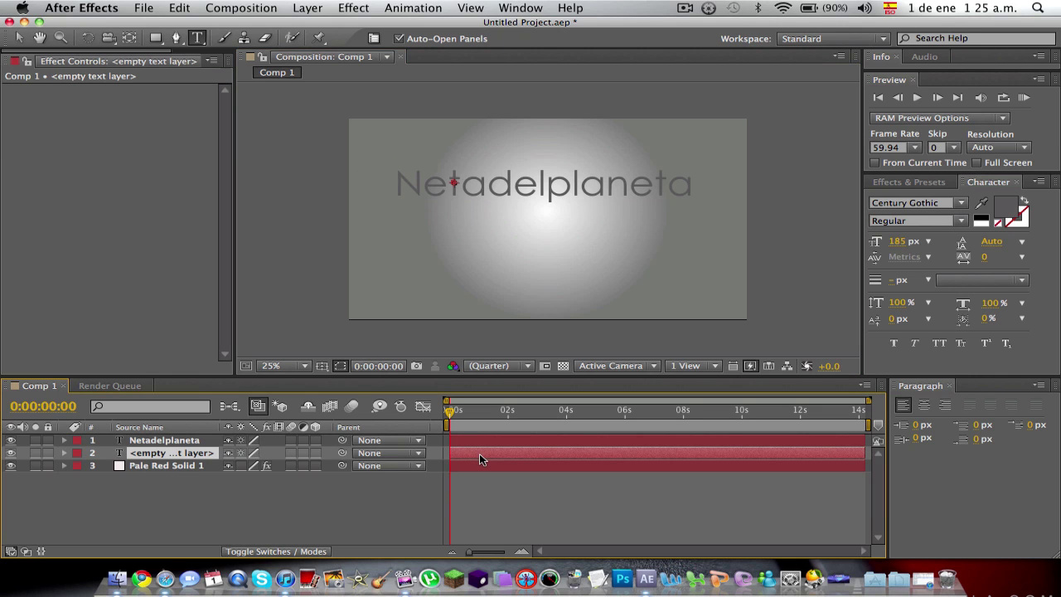
left_click(479, 464)
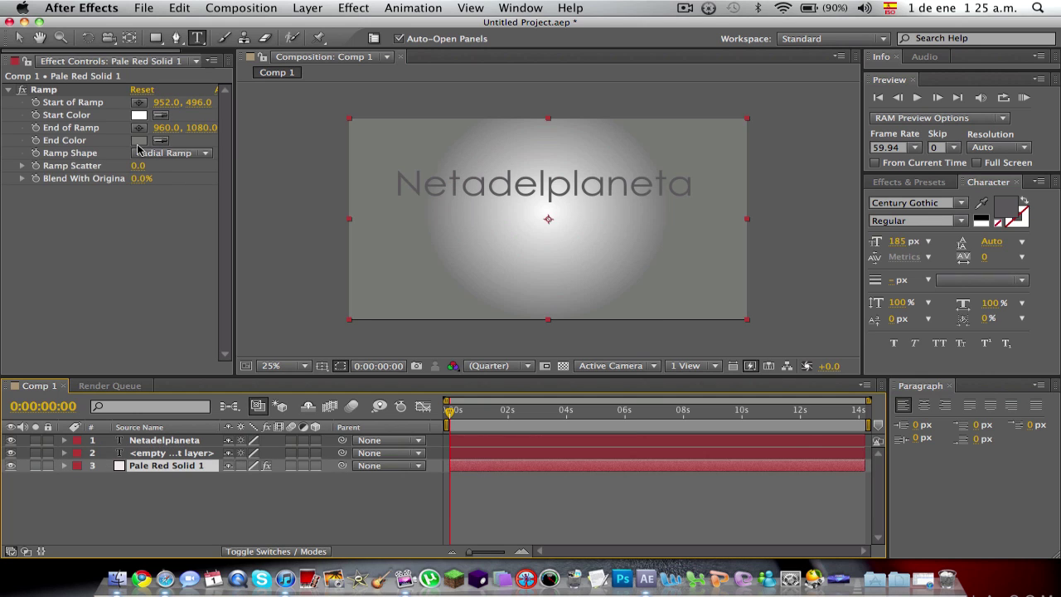
left_click(139, 142)
left_click(741, 246)
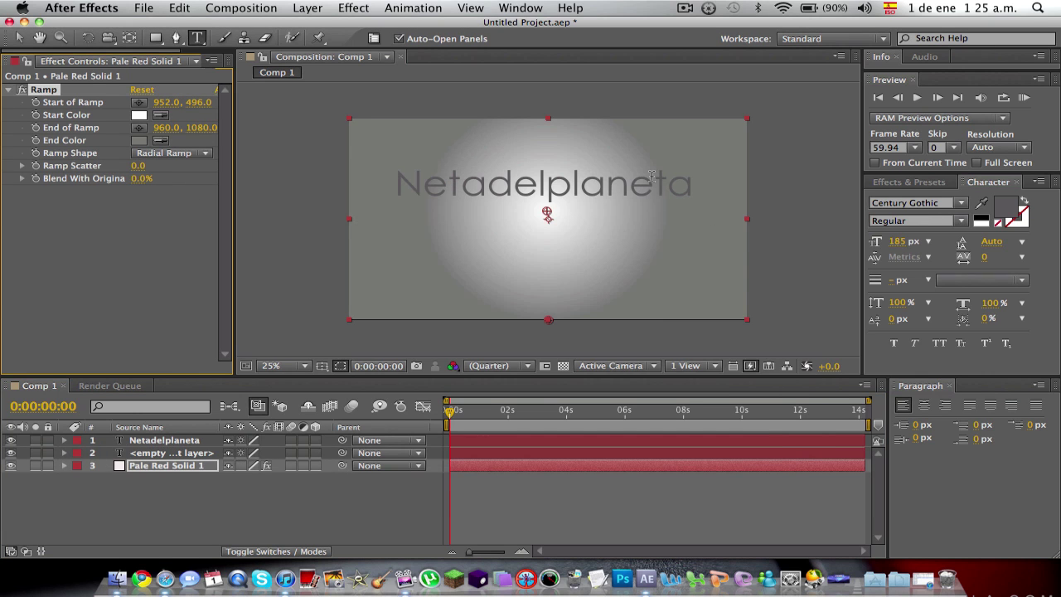
left_click(547, 213)
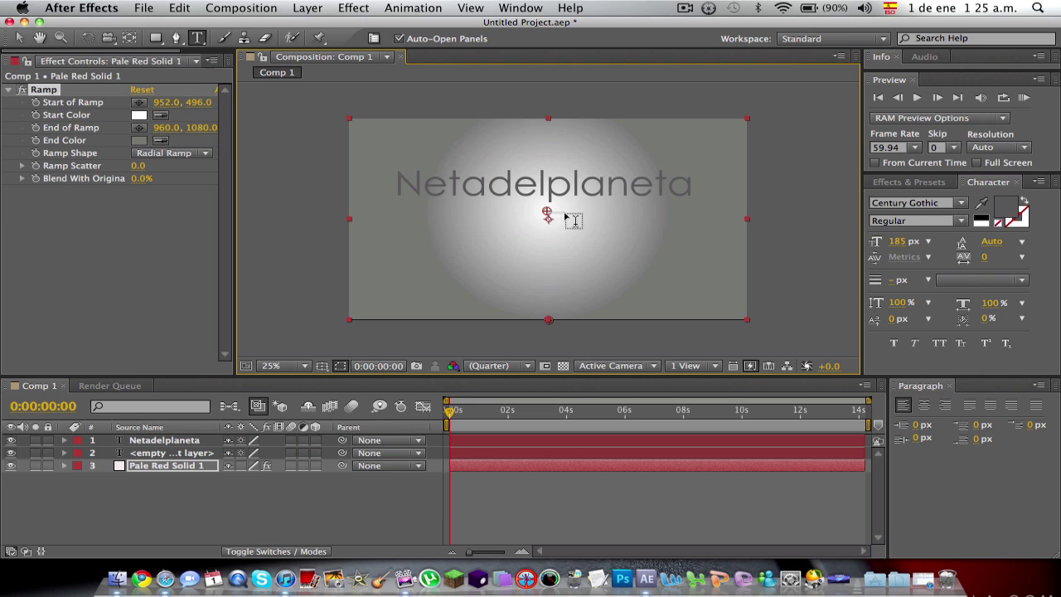
left_click(549, 213)
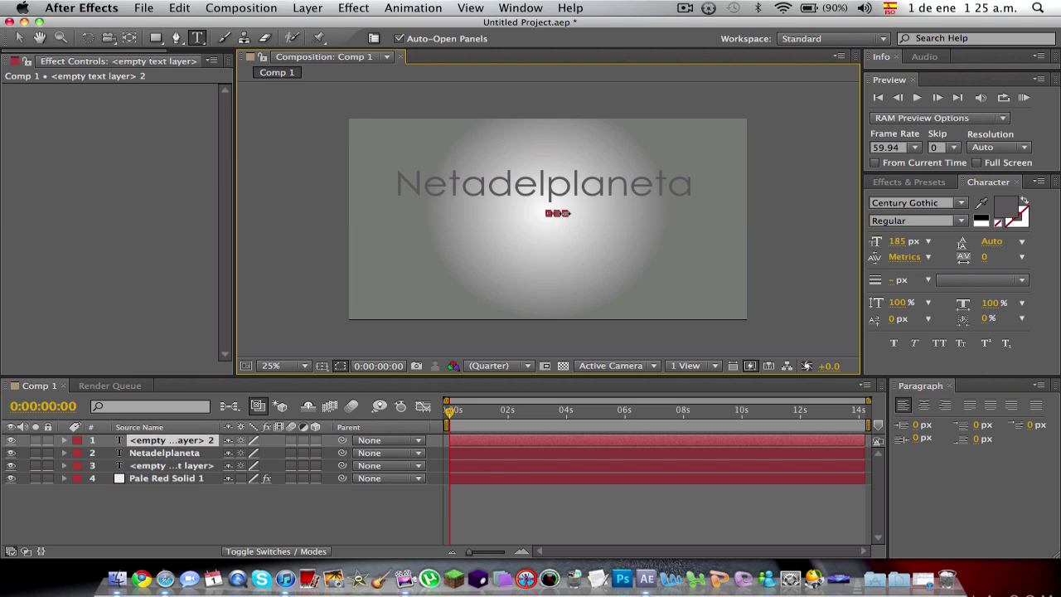
Delete the extra empty text layer and select the background solid
right_click(555, 215)
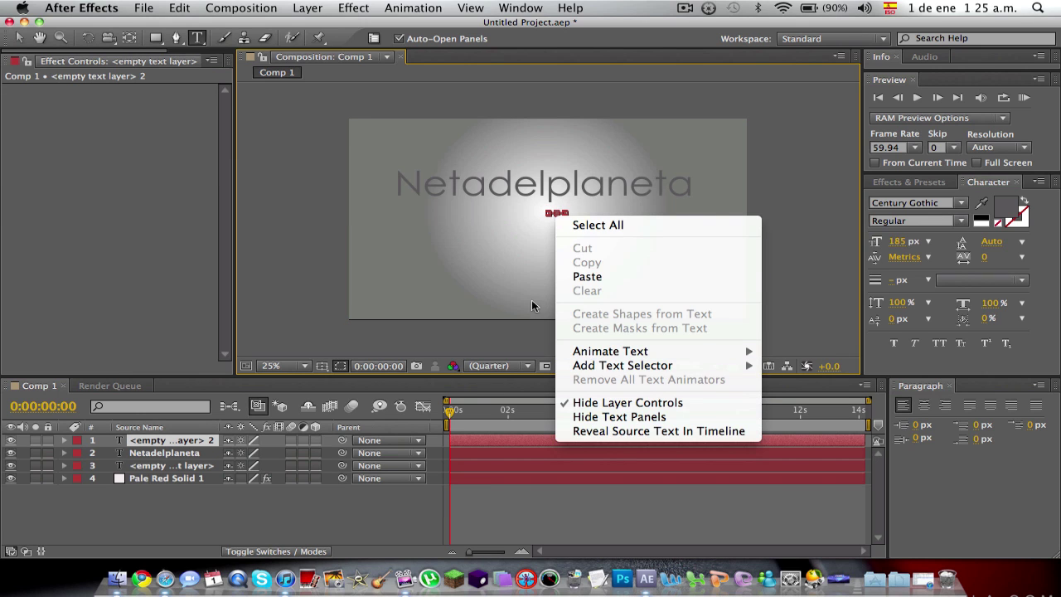
left_click(527, 446)
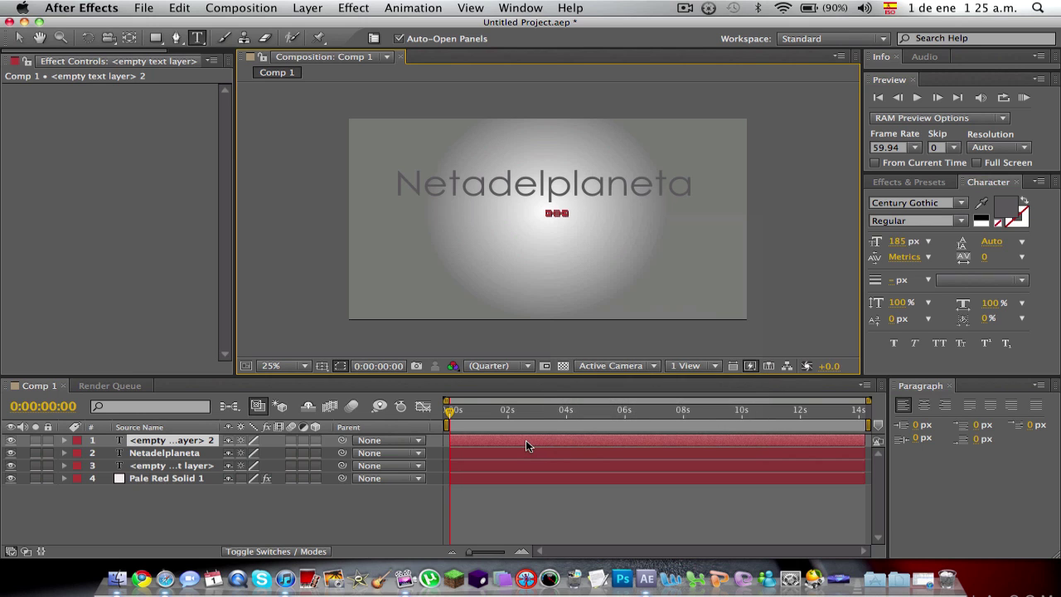
key("Delete")
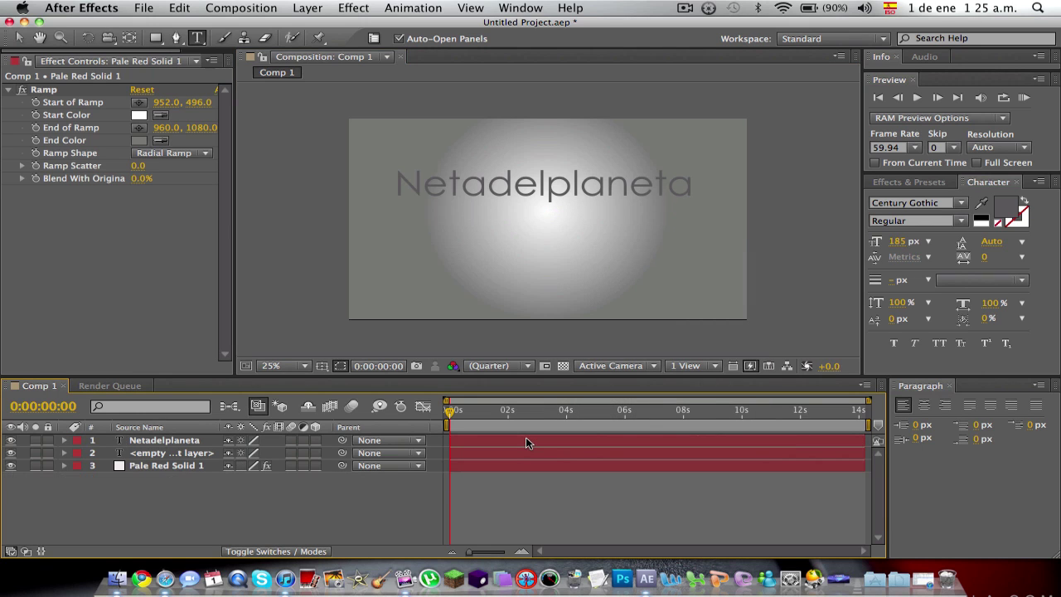
left_click(502, 460)
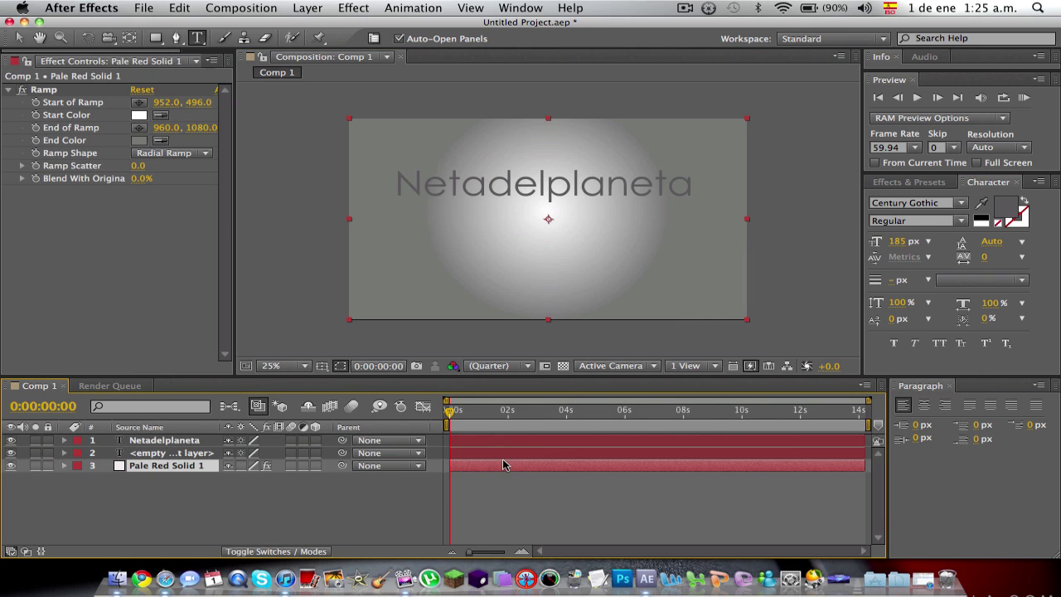
Raise the Ramp's start point to about 972, 188 behind the title
left_click(139, 140)
left_click(744, 245)
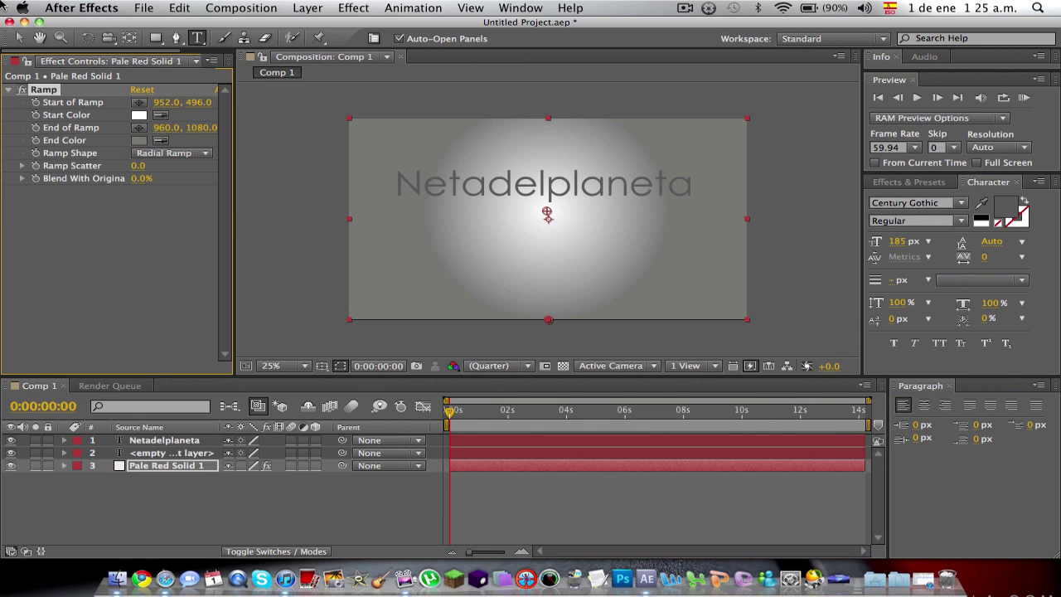
left_click(18, 37)
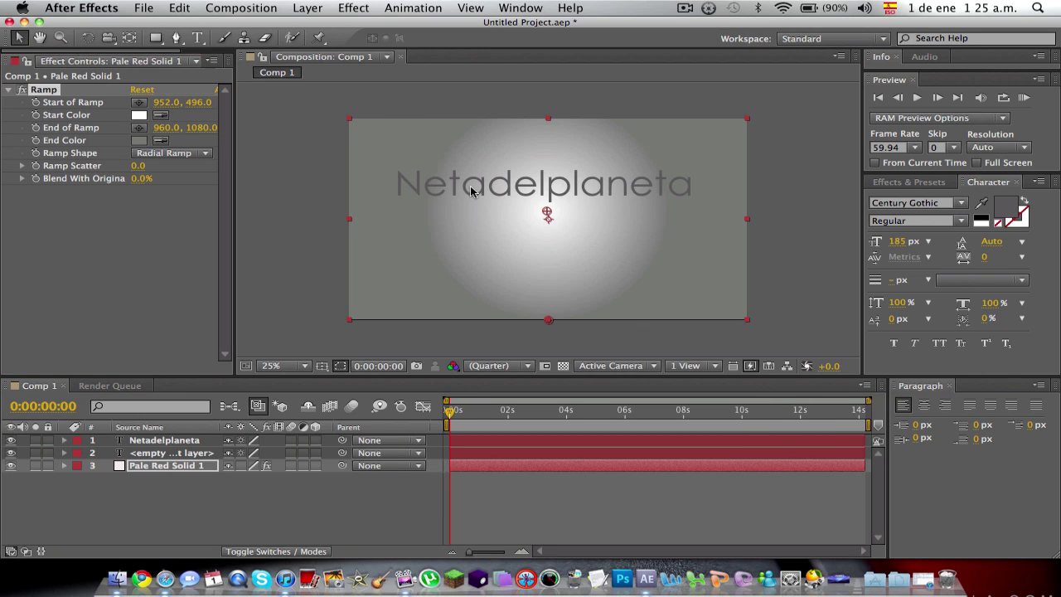
left_click_drag(547, 213, 552, 156)
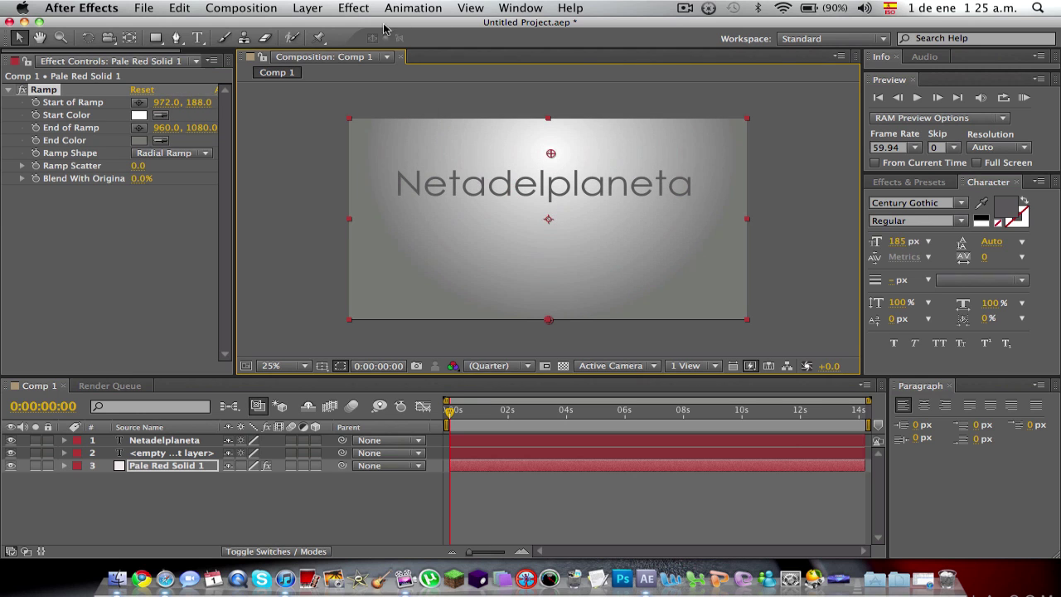
left_click(580, 437)
Create a new text layer with the subtitle 'Tutorials, Reviews and more'
left_click(582, 453)
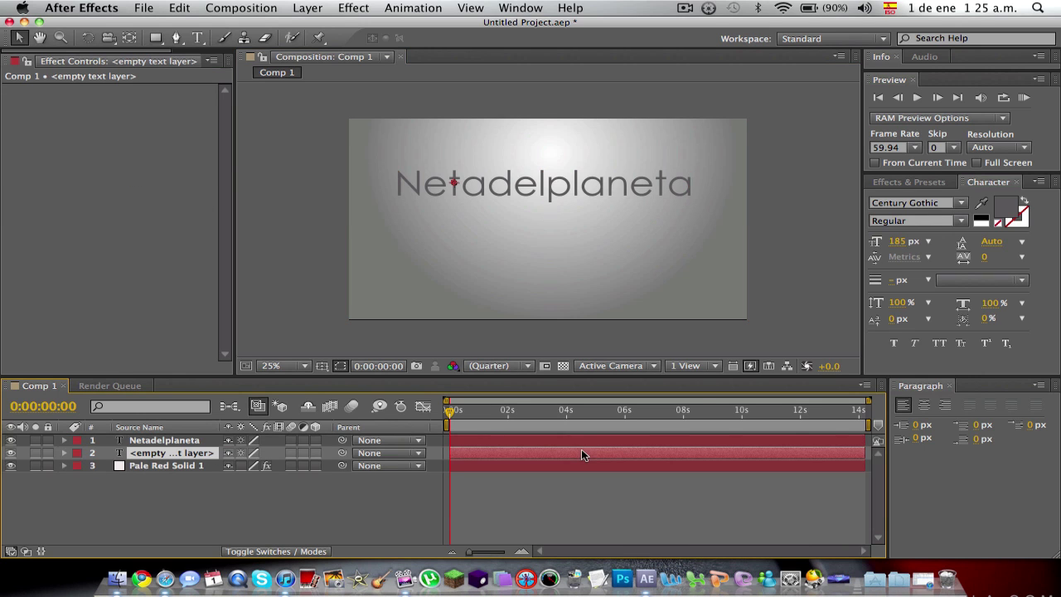
left_click(590, 444)
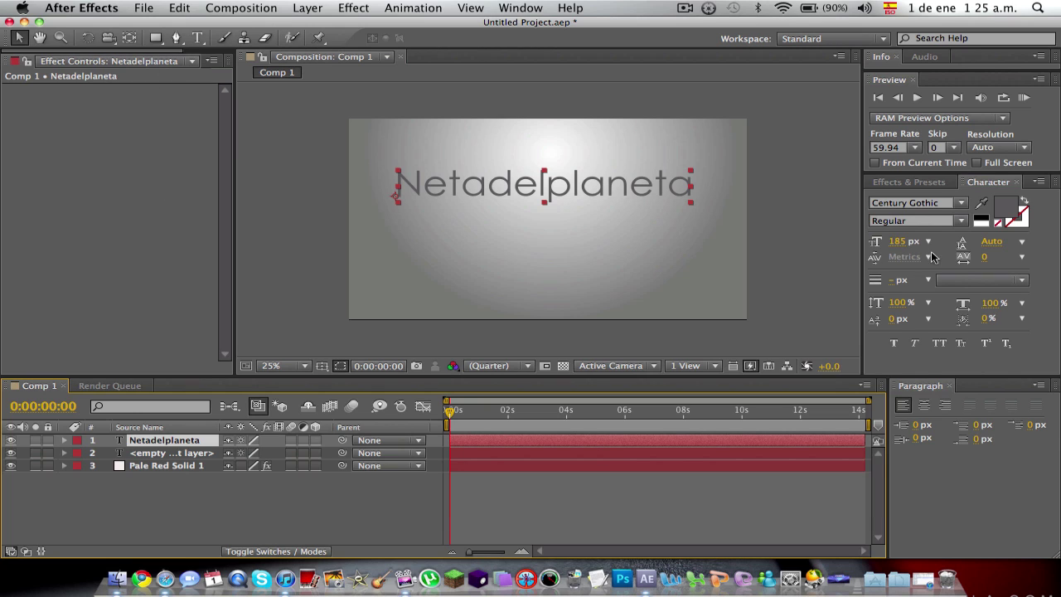
left_click(194, 39)
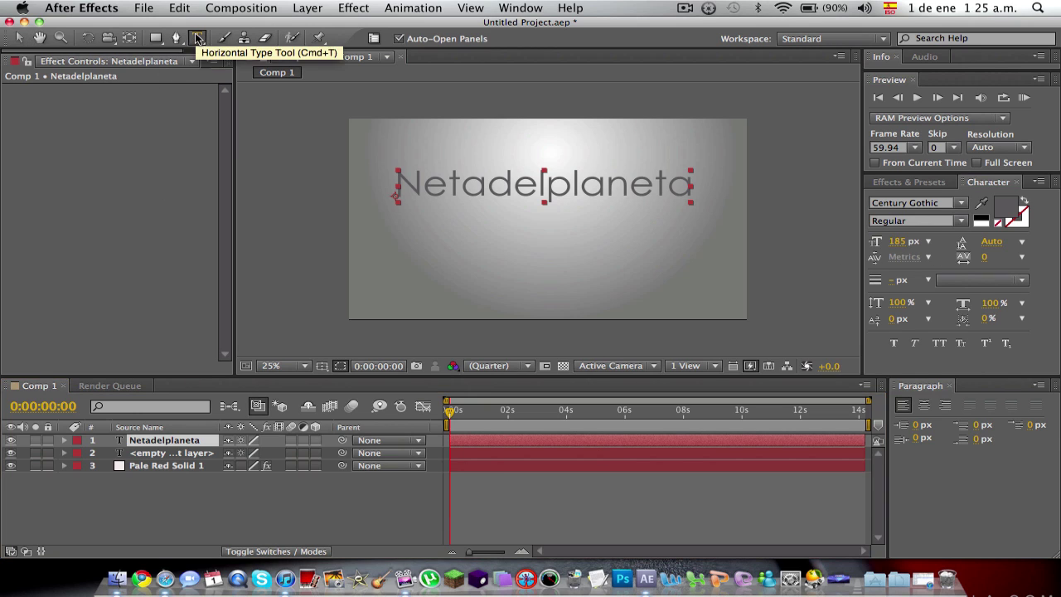
left_click(448, 206)
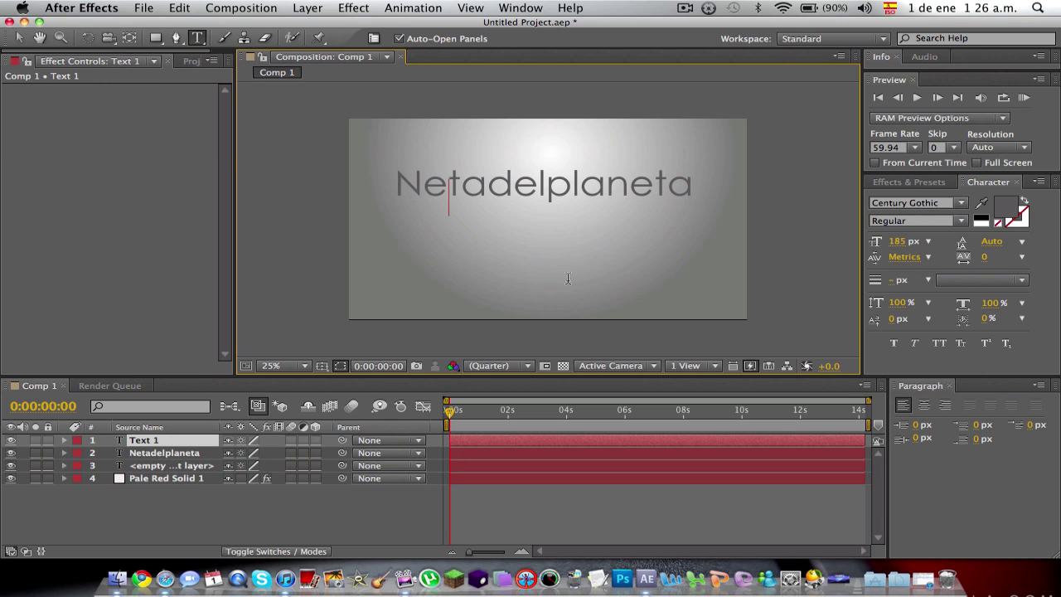
type("Tutorials,")
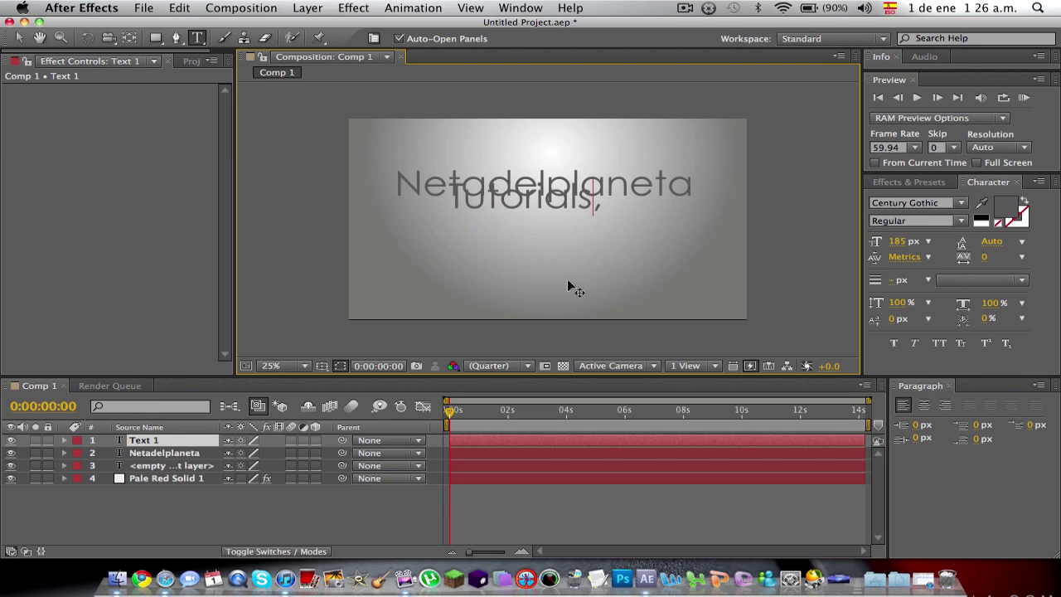
key("BackSpace")
key("BackSpace")
key("BackSpace")
type("als, Revies")
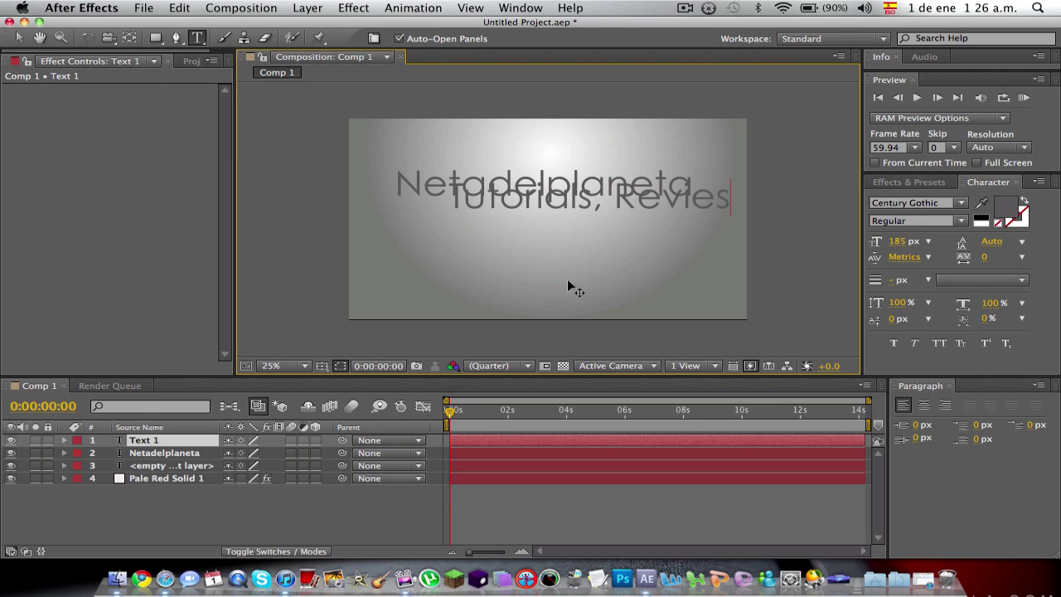
key("BackSpace")
type("w")
Resize the subtitle to 83 px and place it just below the title
left_click(895, 242)
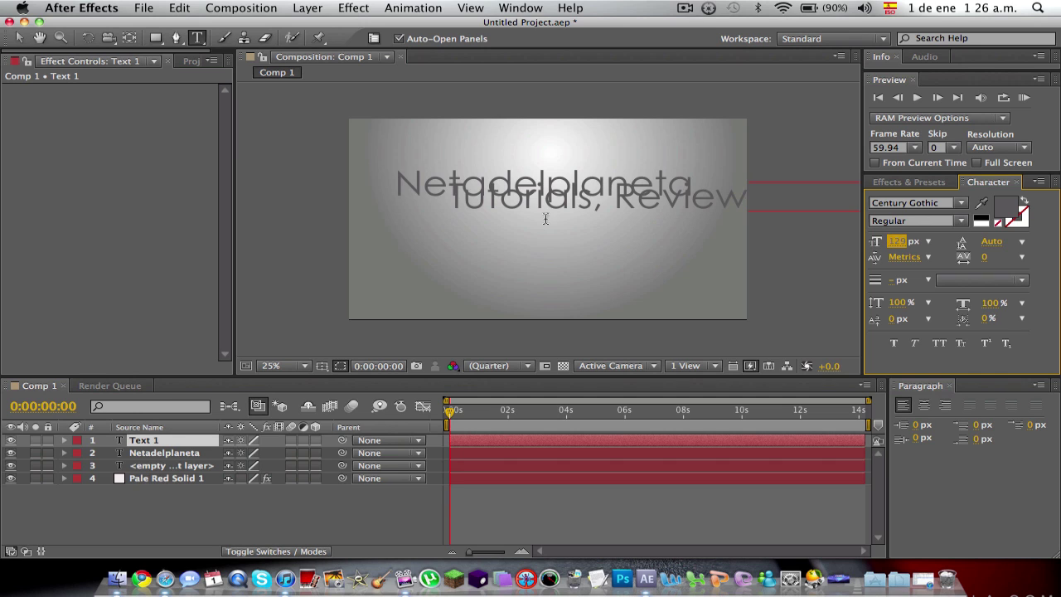
left_click_drag(447, 206, 704, 227)
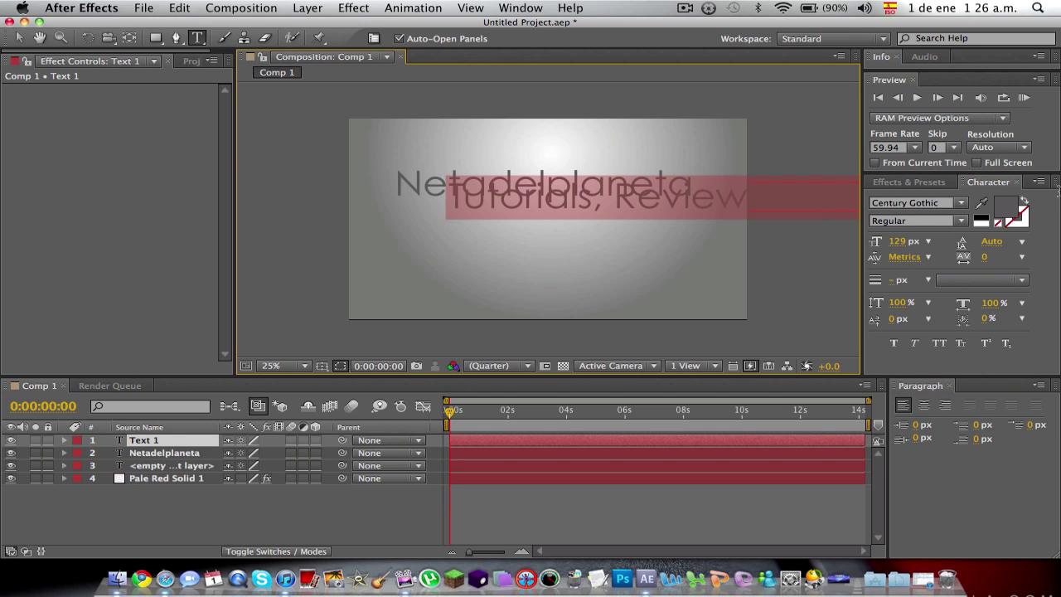
left_click(893, 242)
key("Down")
key("Down")
key("Down")
key("Down")
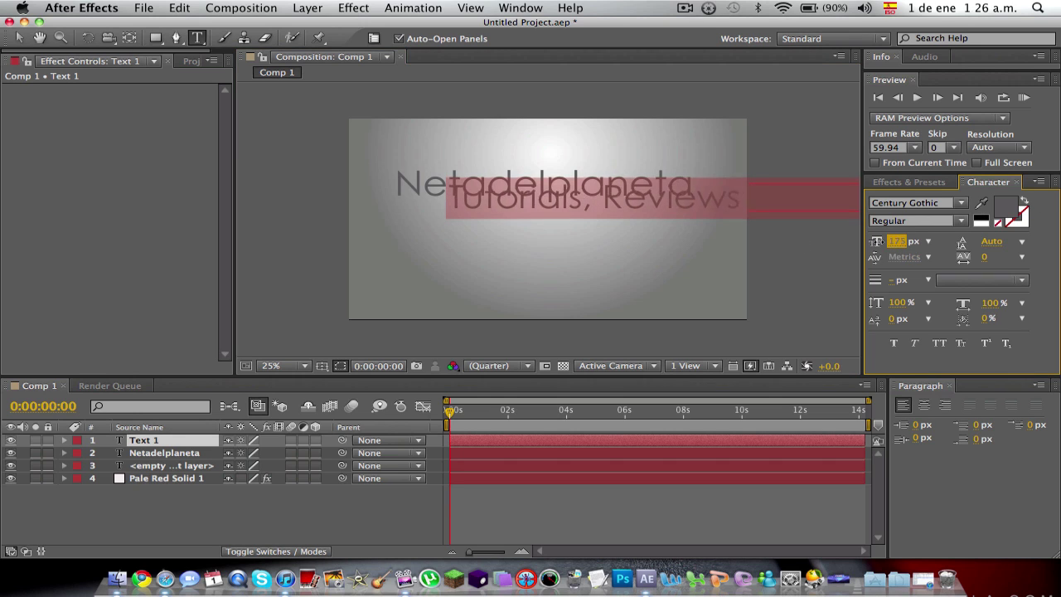
left_click_drag(893, 242, 803, 248)
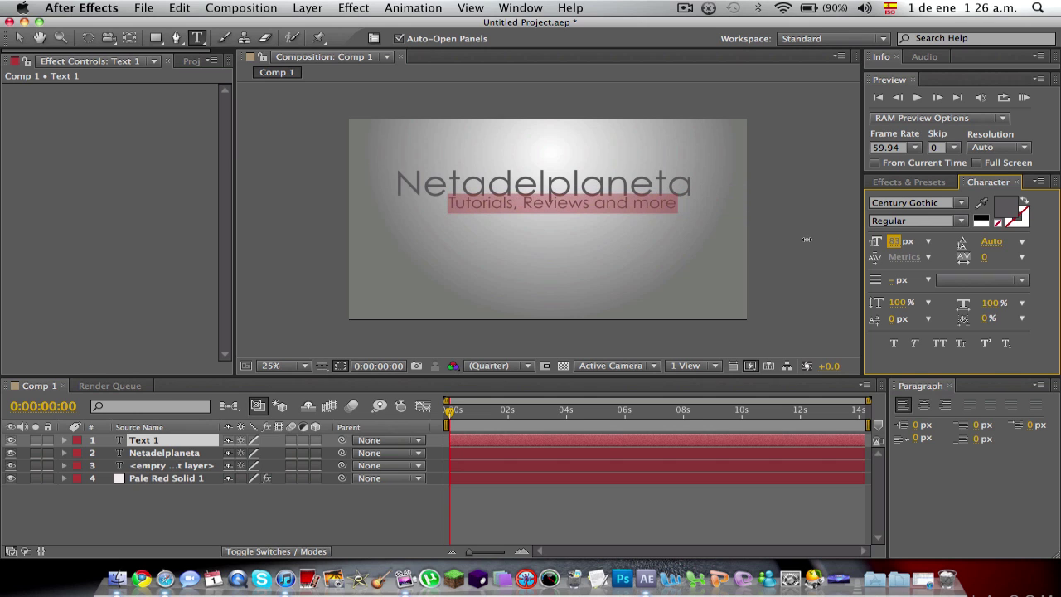
left_click_drag(729, 253, 694, 259)
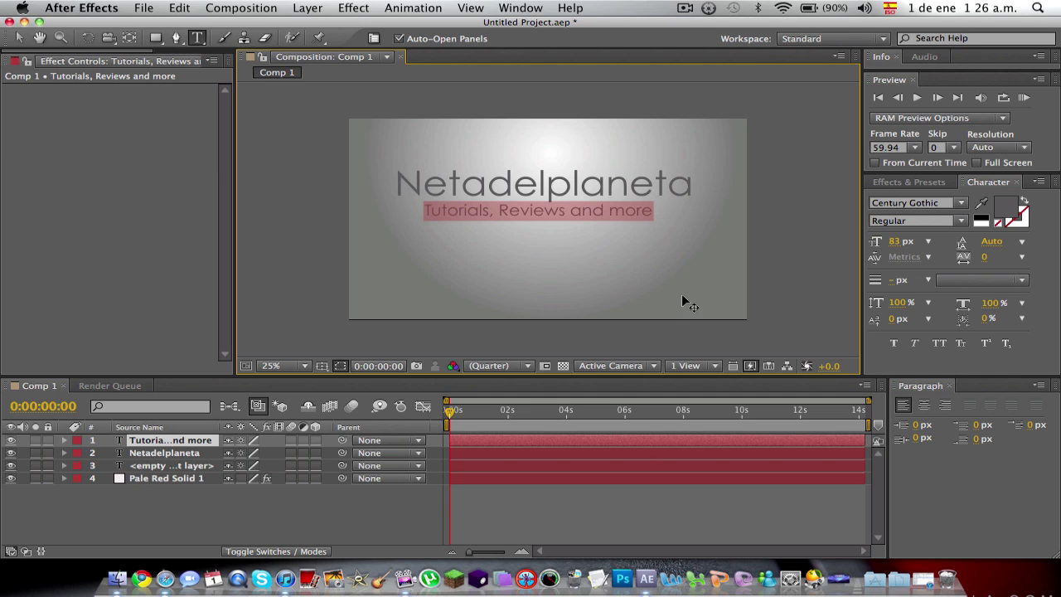
Nudge the Netadelplaneta title, then move the subtitle down and right beneath it
left_click(644, 442)
left_click(644, 453)
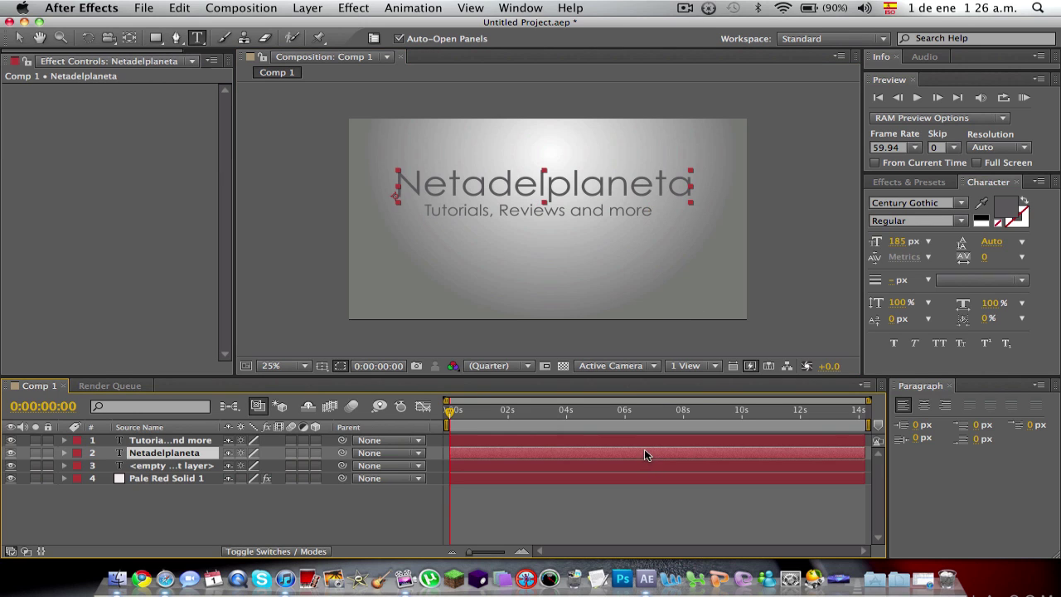
left_click_drag(690, 184, 402, 189)
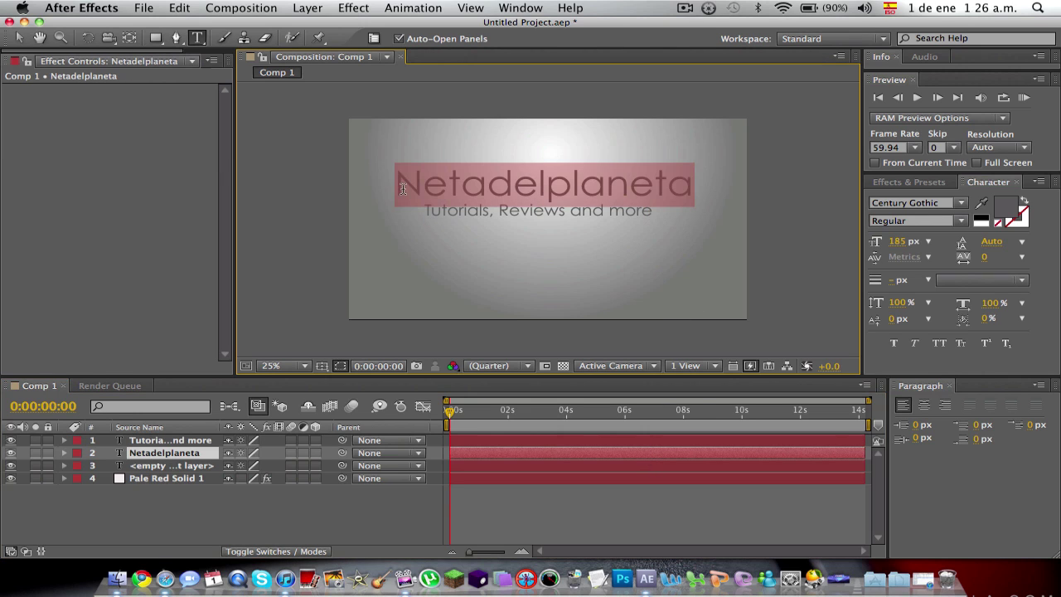
mouse_move(740, 266)
left_mouse_down()
mouse_move(730, 253)
mouse_move(751, 254)
mouse_move(740, 266)
left_mouse_up()
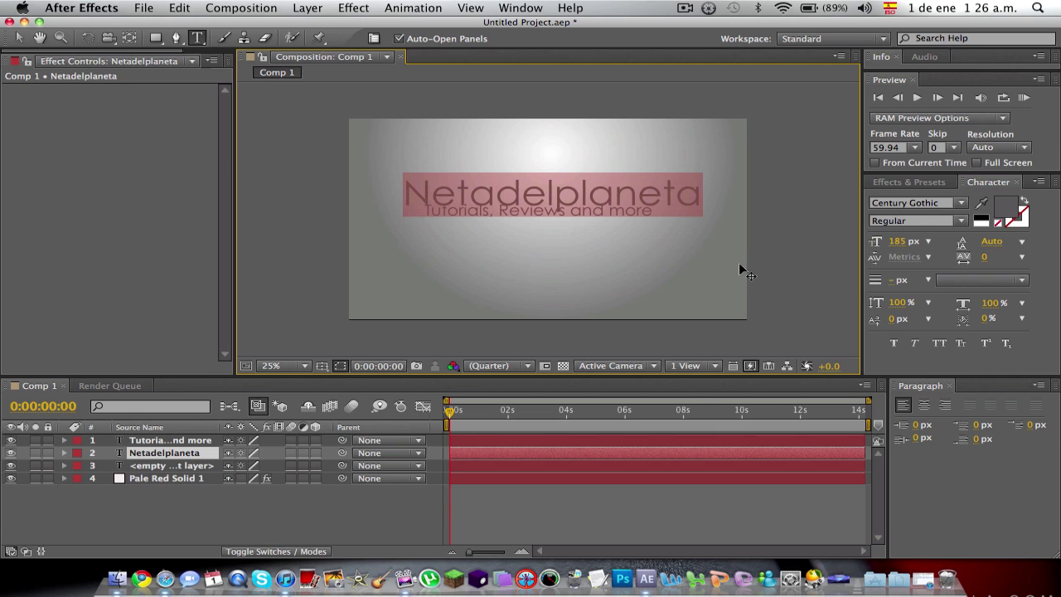
left_click(673, 440)
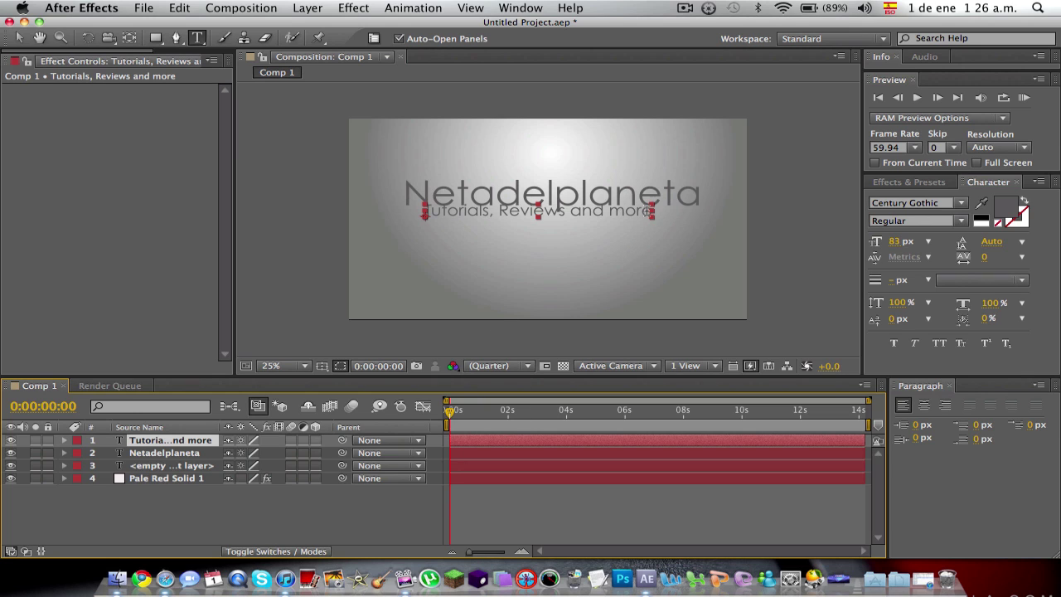
left_click_drag(648, 211, 414, 211)
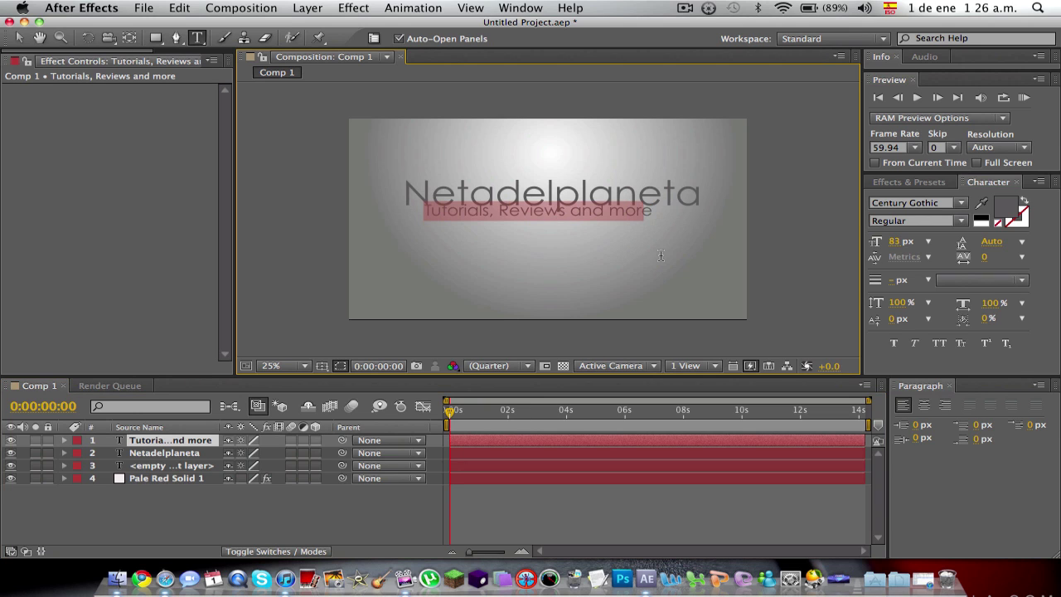
left_click_drag(698, 244, 708, 264)
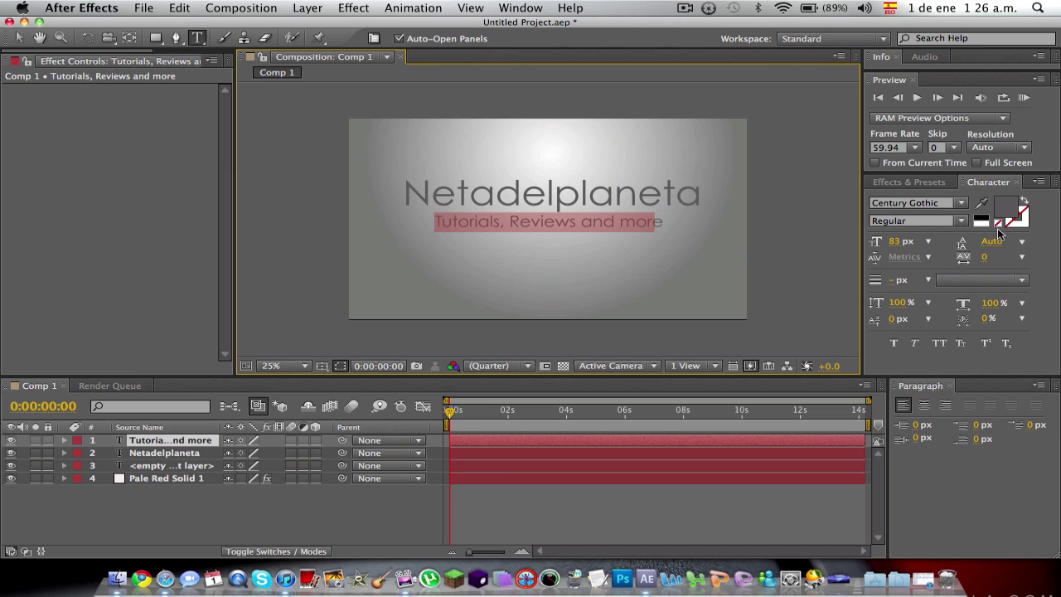
Set the subtitle font to Eurostile, after briefly trying Chalkboard
left_click(962, 203)
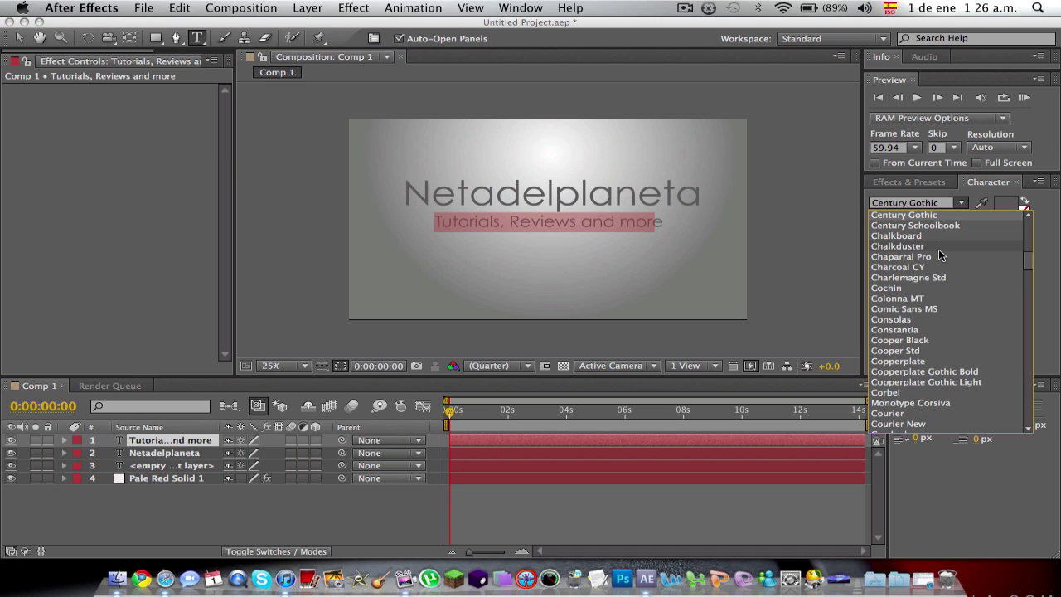
left_click(940, 236)
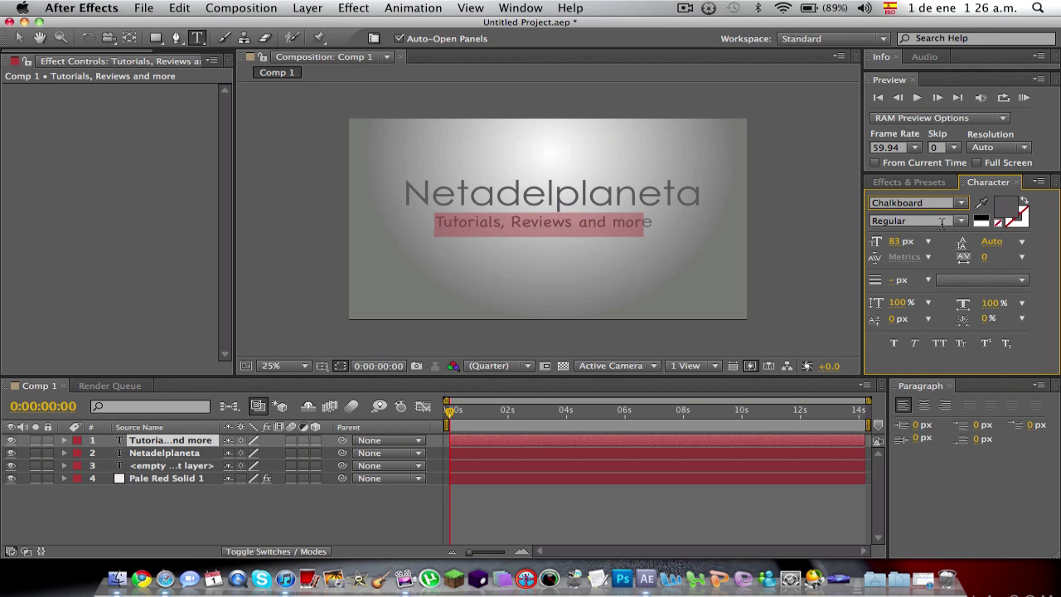
left_click(962, 203)
scroll(915, 259, "down", 5)
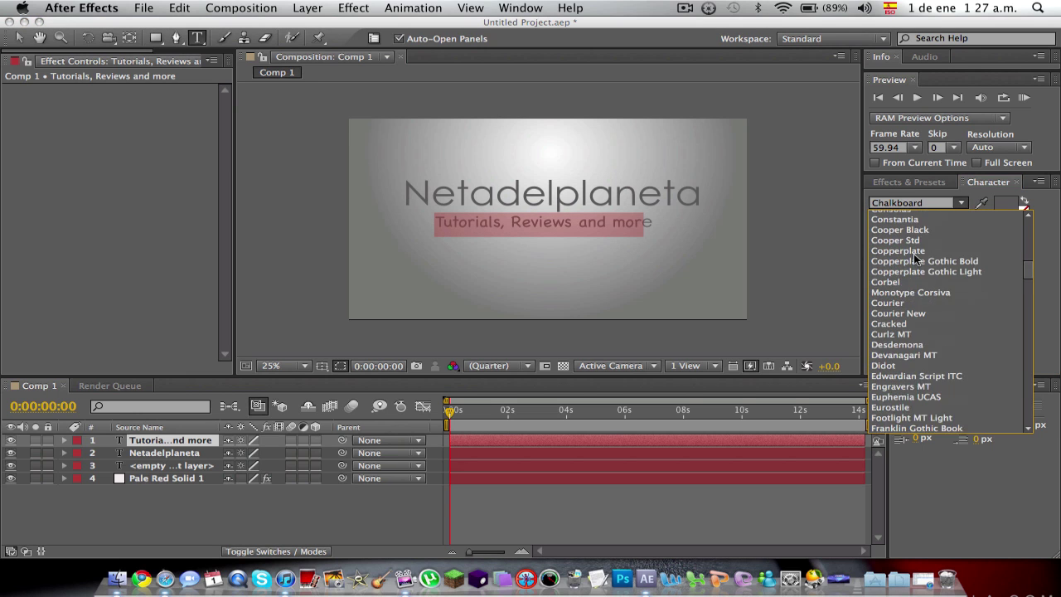
scroll(916, 259, "down", 2)
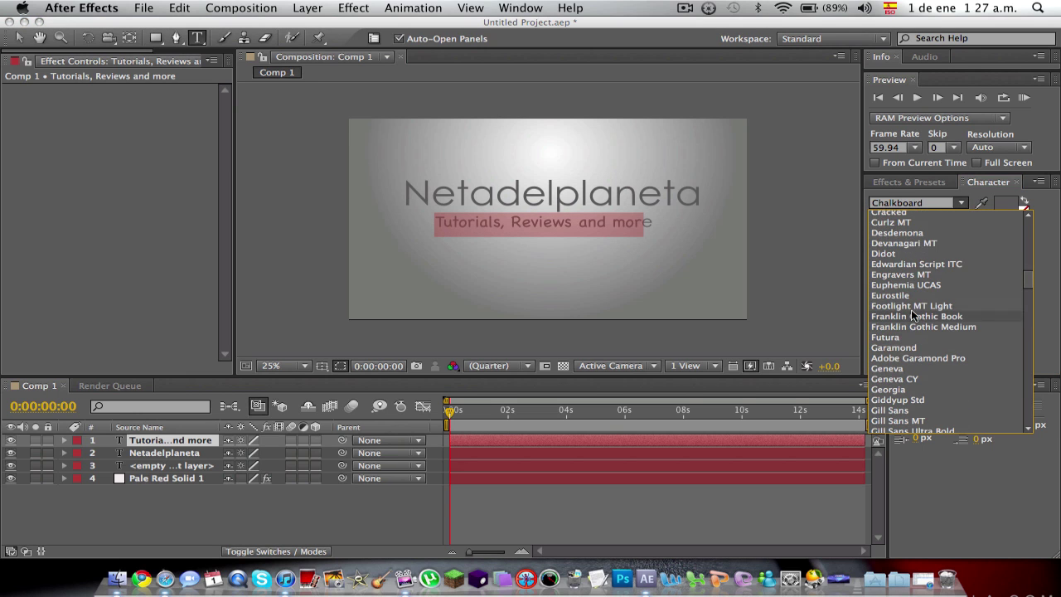
left_click(891, 295)
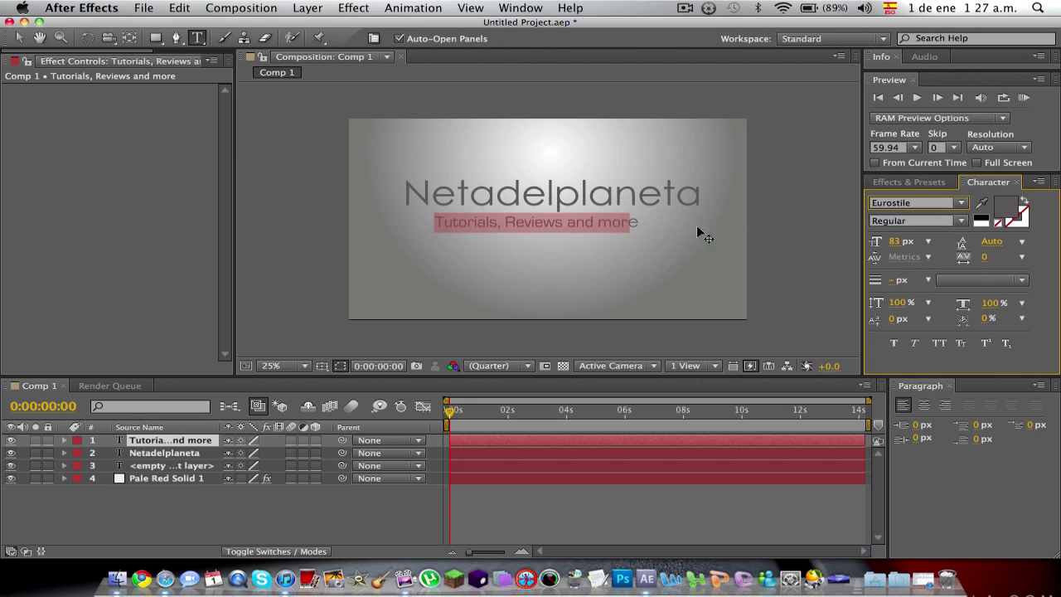
left_click(643, 218)
Try Impact on the final 'e' of 'more', then revert it to Eurostile
left_click_drag(638, 221, 627, 221)
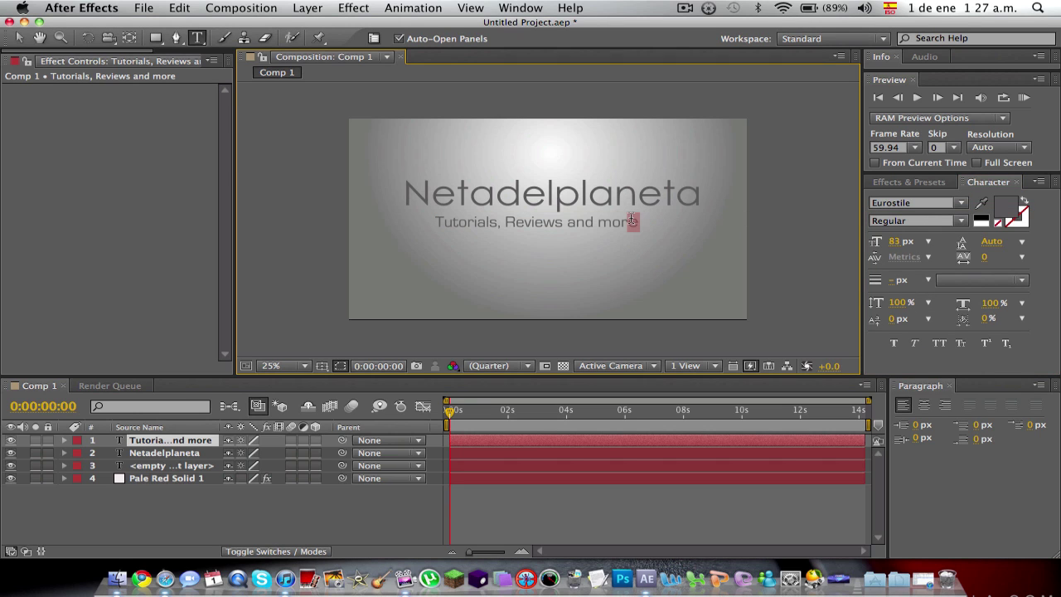
left_click(960, 202)
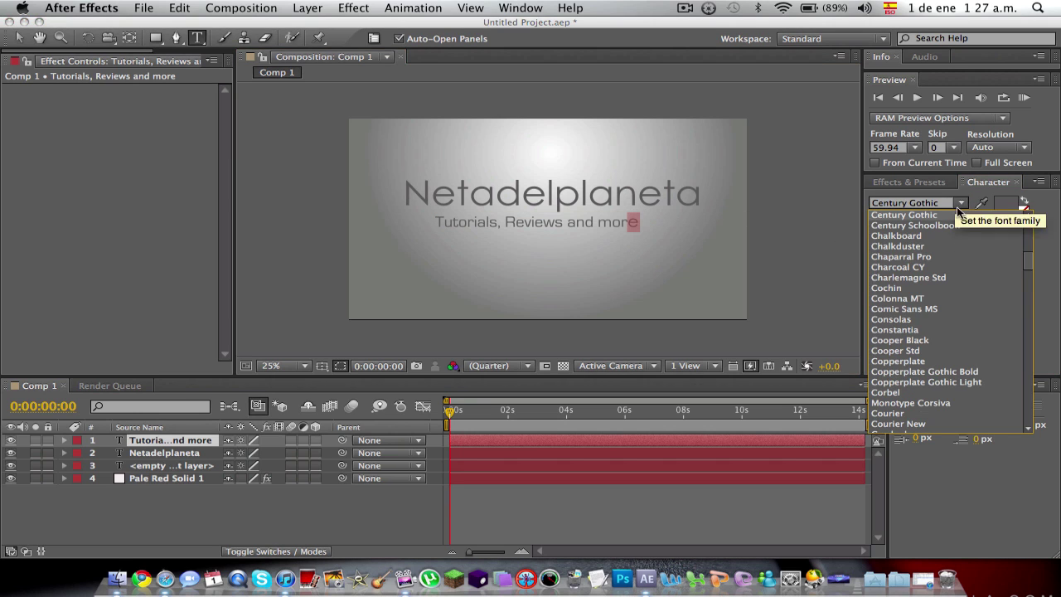
scroll(939, 249, "down", 5)
scroll(939, 248, "down", 6)
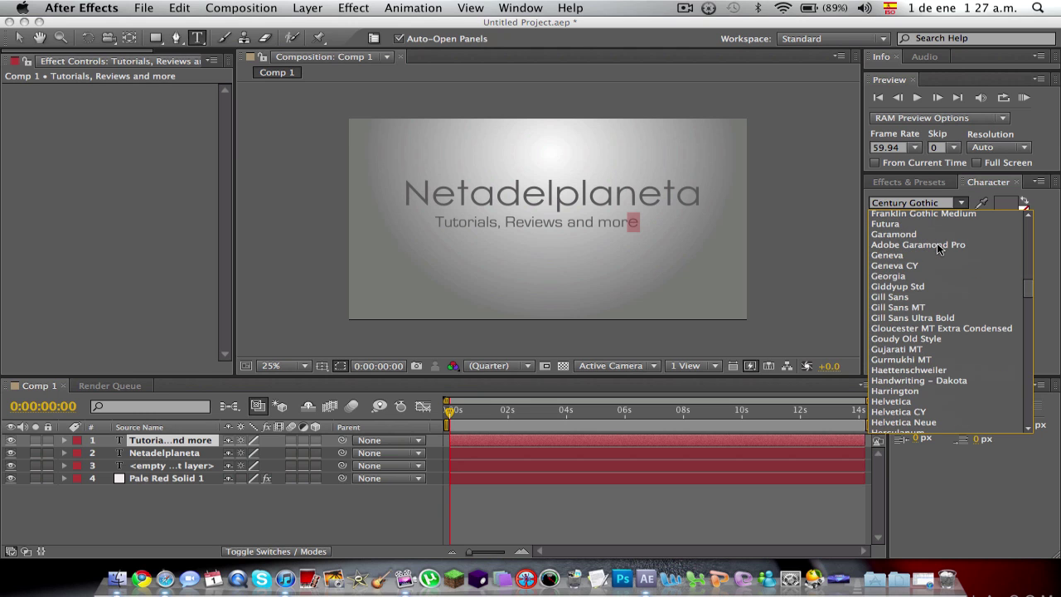
scroll(939, 248, "down", 5)
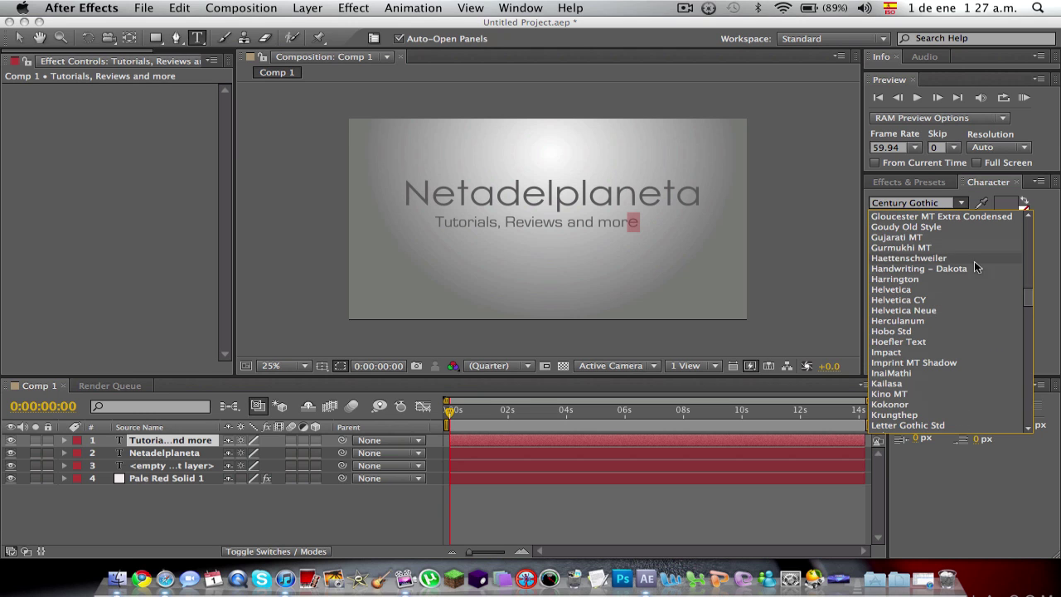
left_click(894, 352)
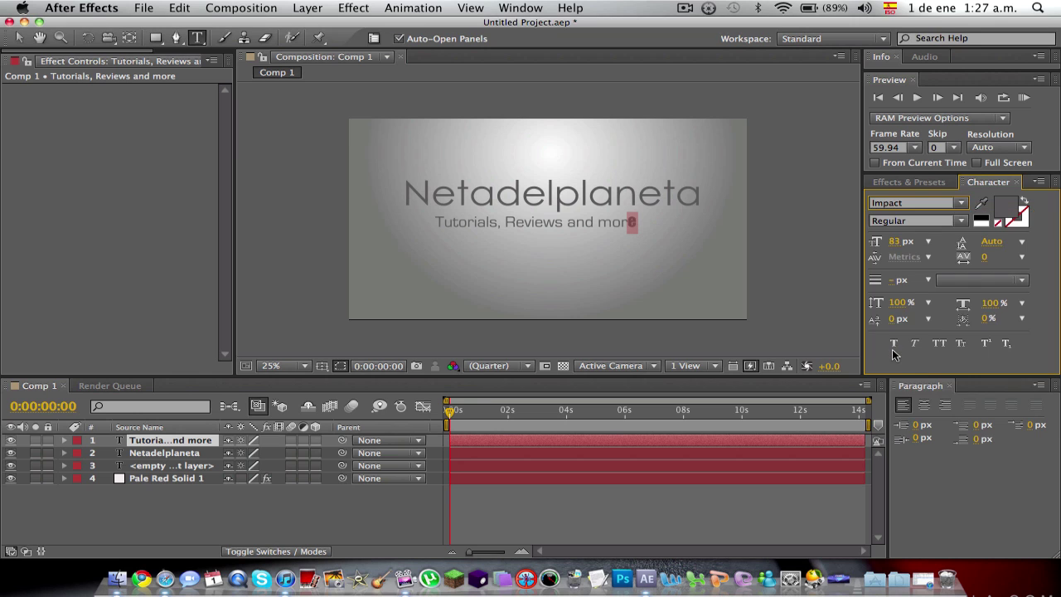
left_click(961, 203)
left_click_drag(1027, 302, 1030, 282)
left_click(891, 276)
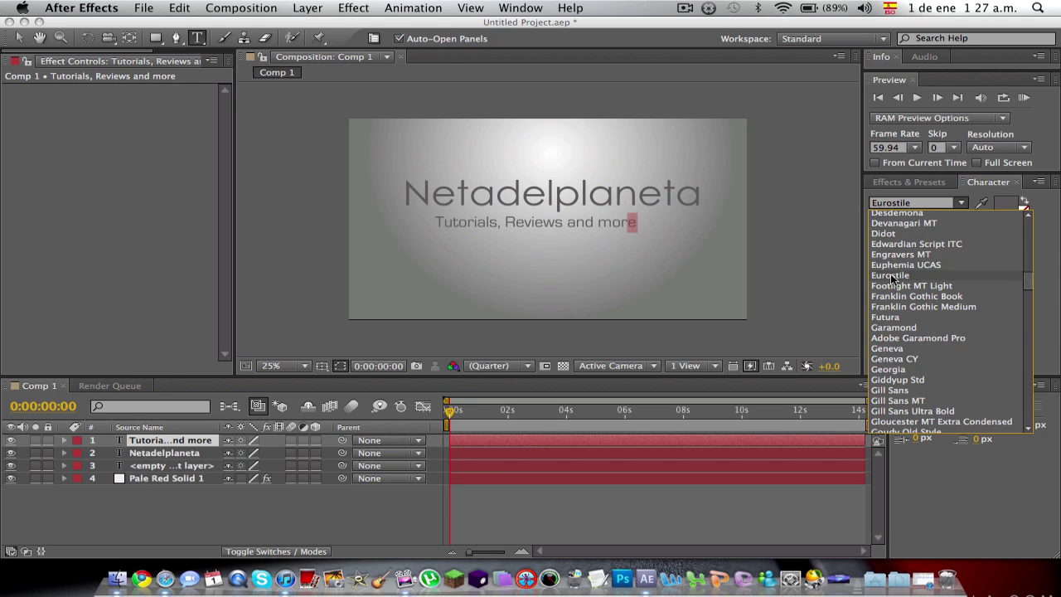
Shift the subtitle slightly right and up under the title
right_click(782, 275)
left_click(592, 214)
left_click(605, 222)
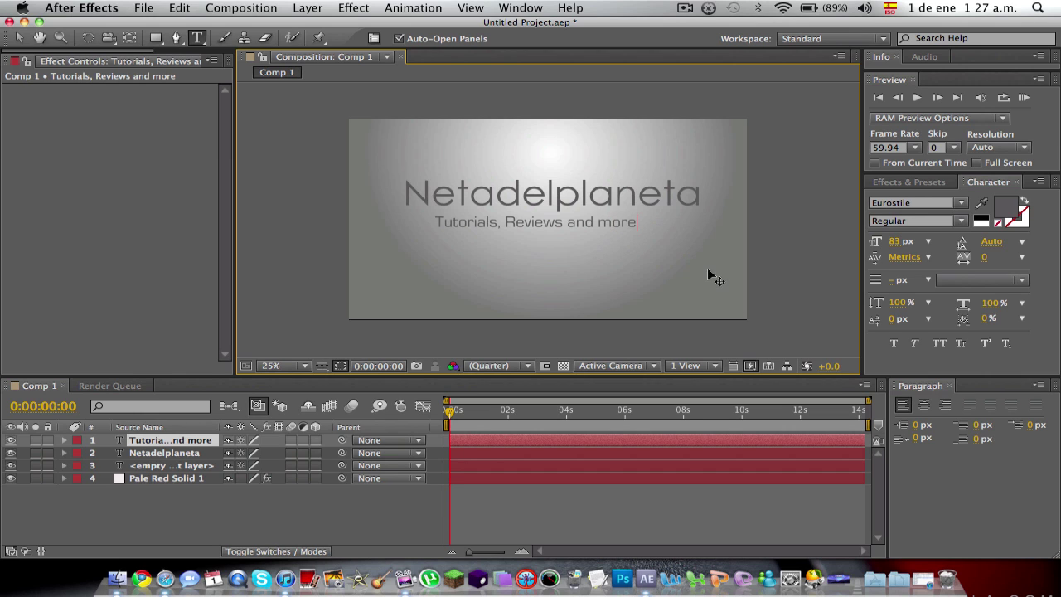
left_click_drag(708, 270, 727, 267)
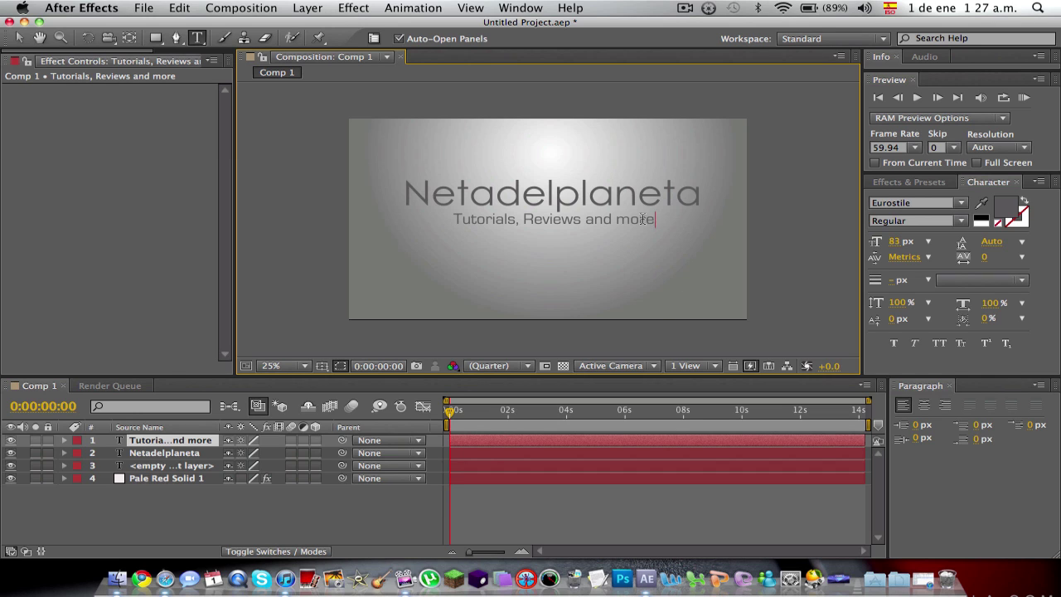
left_click_drag(653, 220, 455, 221)
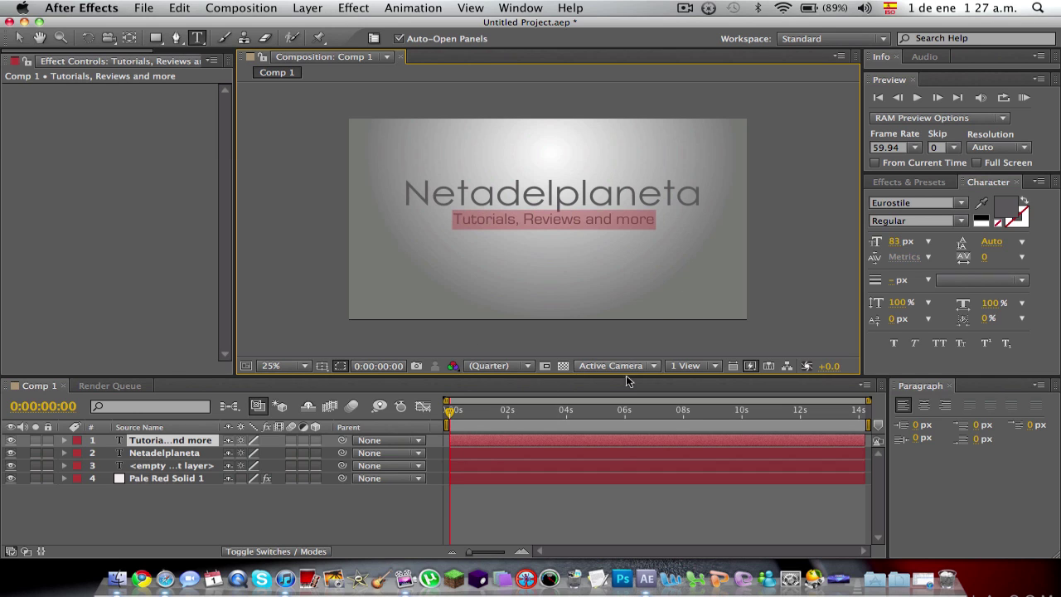
Search Effects & Presets for 'Fade' and apply Fade Up Characters to the subtitle layer
left_click(602, 454)
left_click(600, 440)
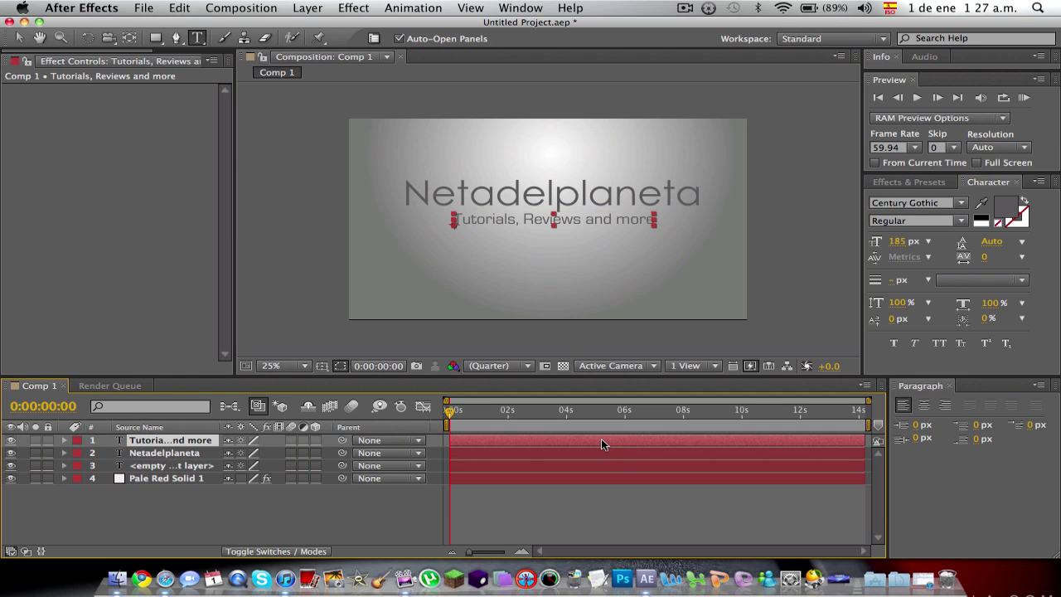
left_click(921, 183)
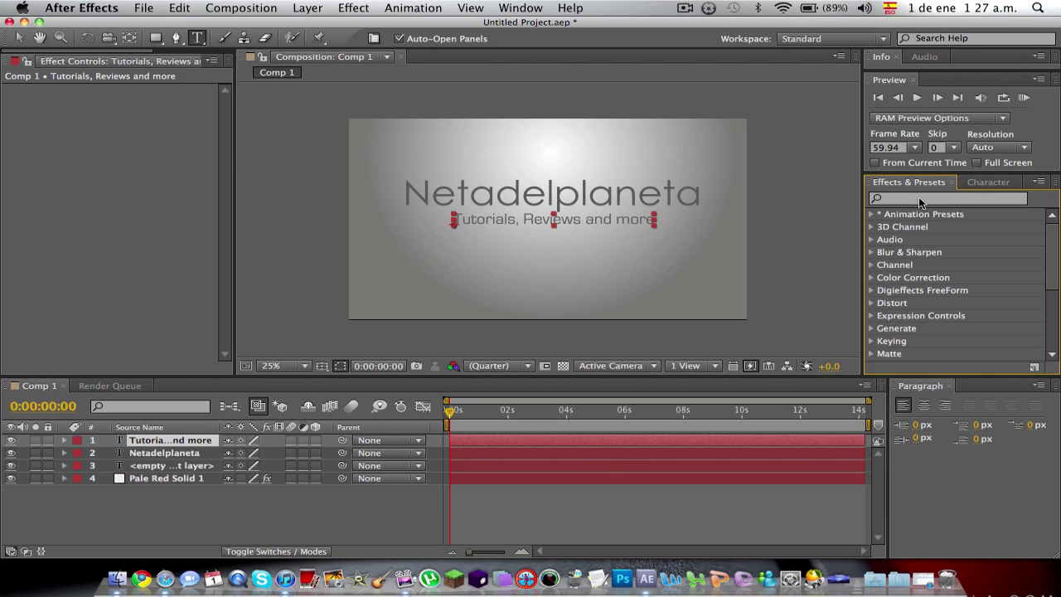
left_click(920, 199)
type("FAde")
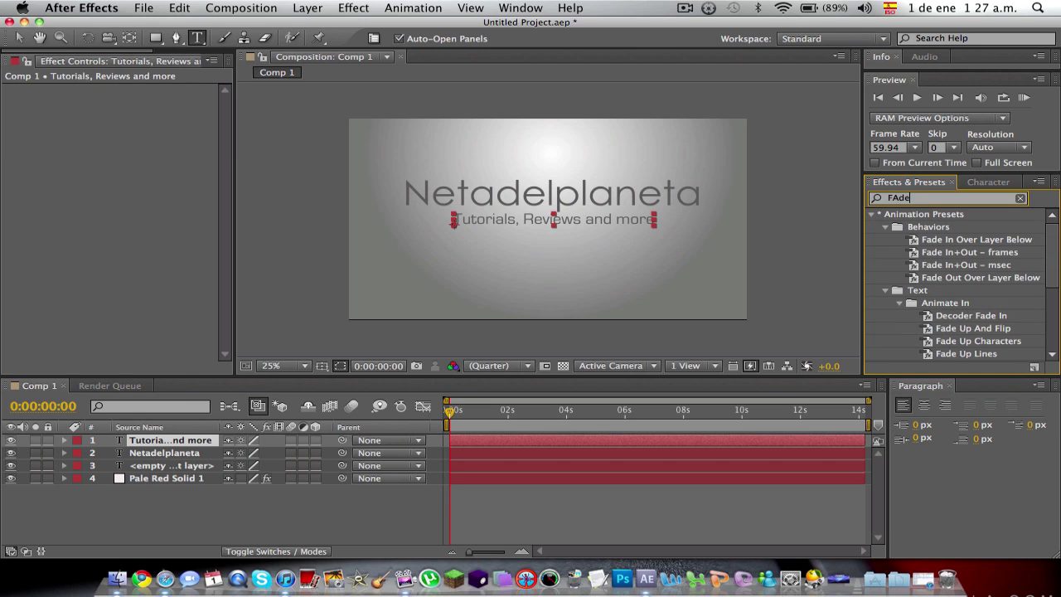
key("BackSpace")
key("BackSpace")
type("ade")
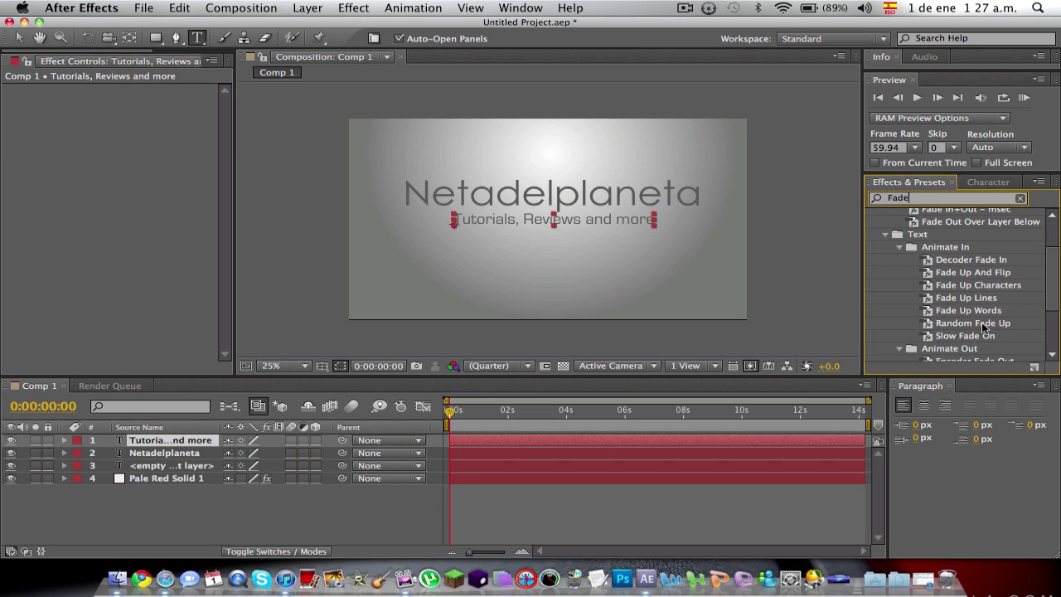
scroll(967, 296, "down", 2)
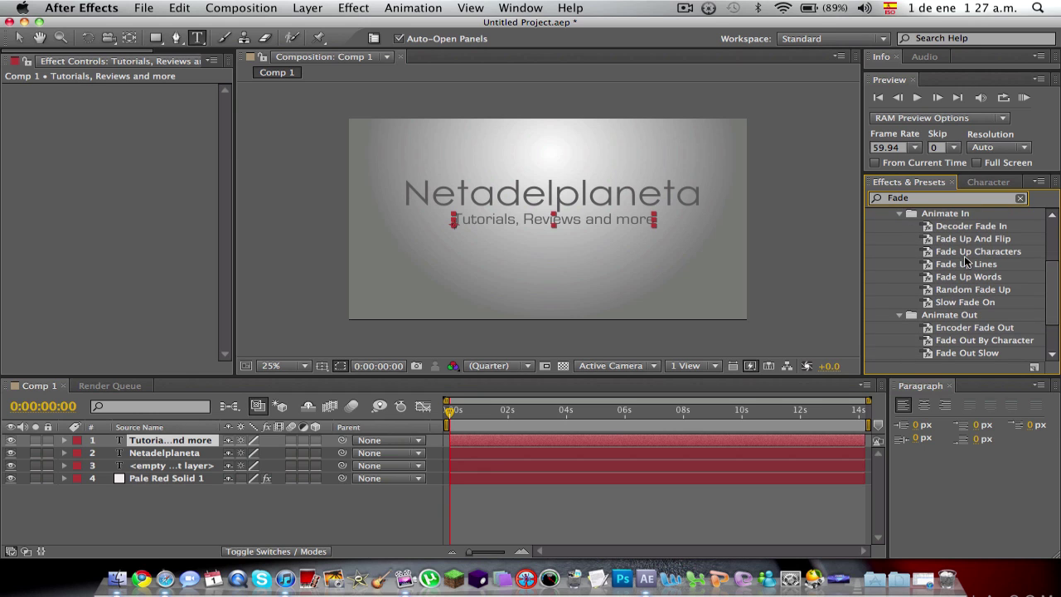
left_click_drag(970, 251, 553, 219)
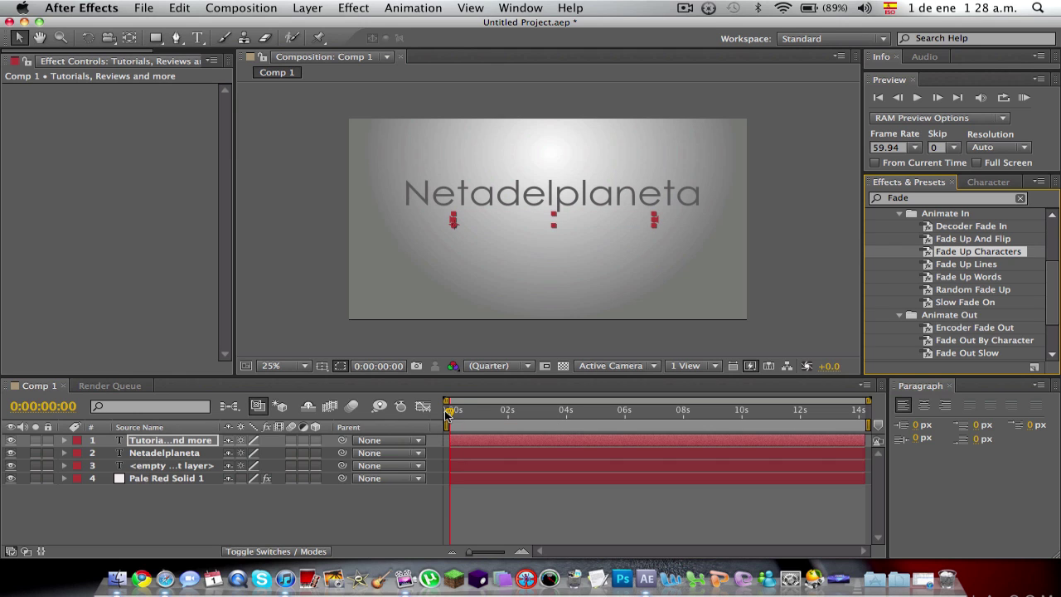
Scrub to about 1:23 and 1:57, shift the fade range, and preview the subtitle animation
mouse_move(448, 412)
left_mouse_down()
mouse_move(520, 415)
mouse_move(444, 413)
left_mouse_up()
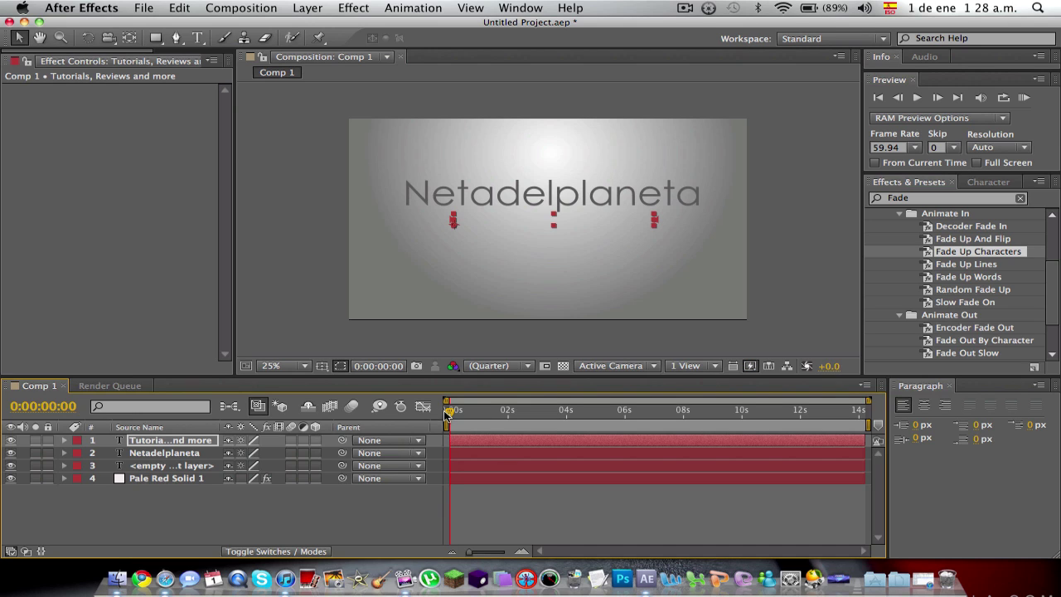
left_click_drag(450, 416, 493, 416)
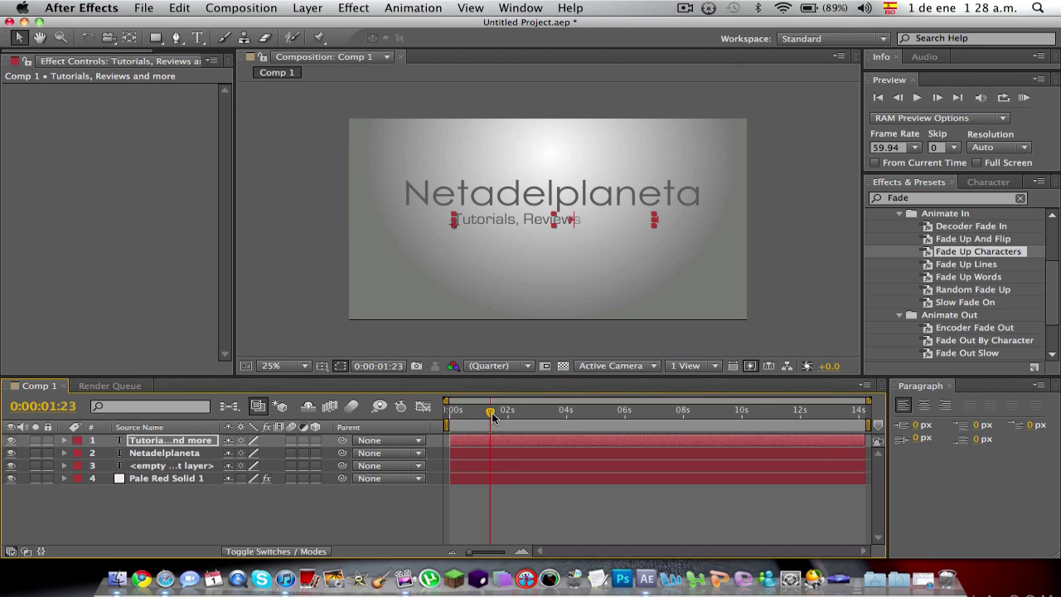
left_click(572, 226)
left_click_drag(571, 225, 454, 223)
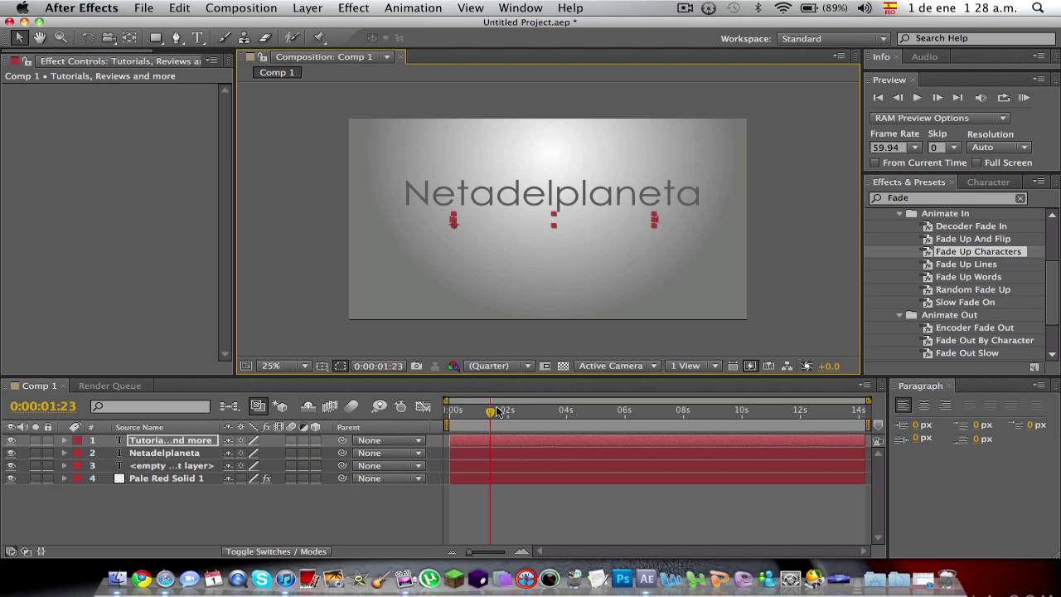
left_click_drag(498, 412, 509, 420)
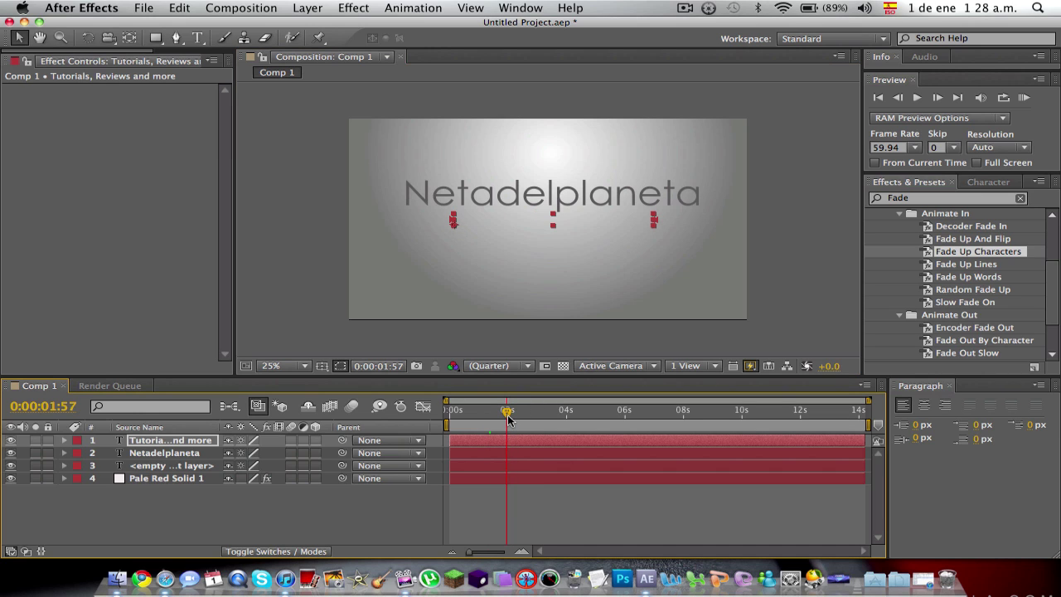
left_click(454, 223)
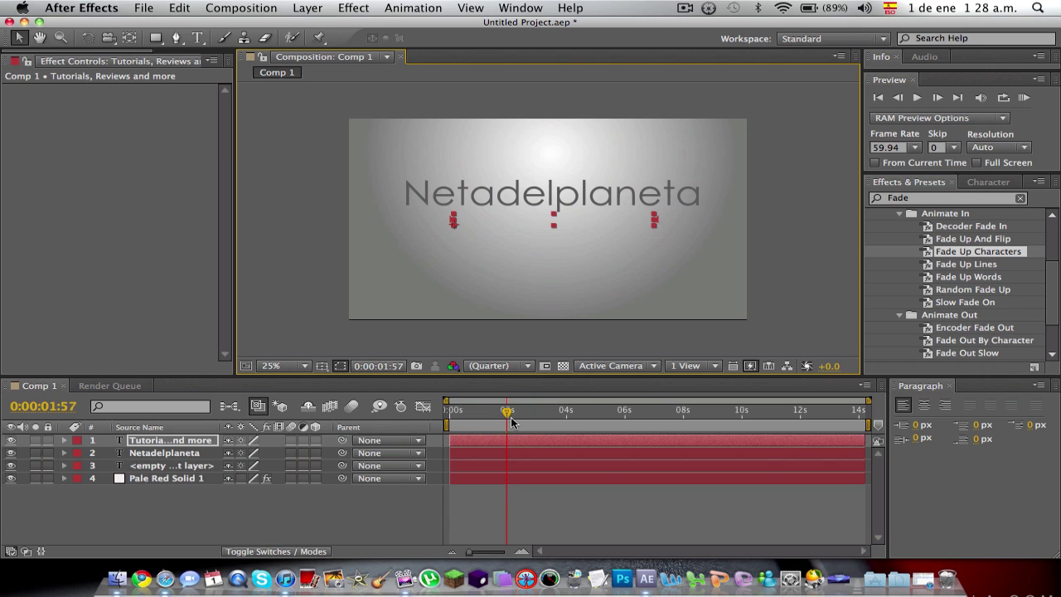
left_click_drag(512, 422, 437, 418)
key("space")
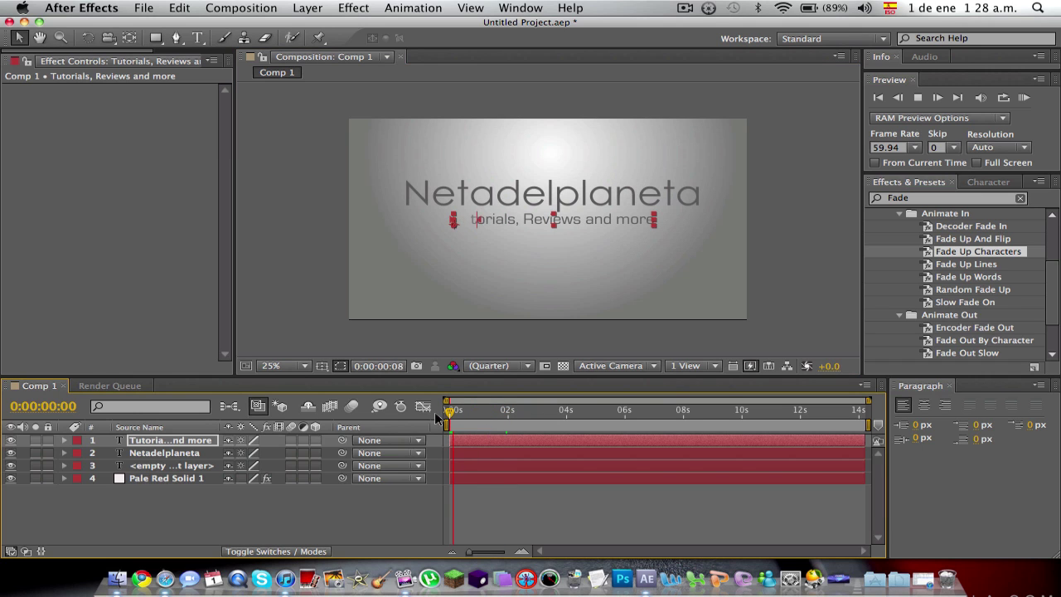
key("space")
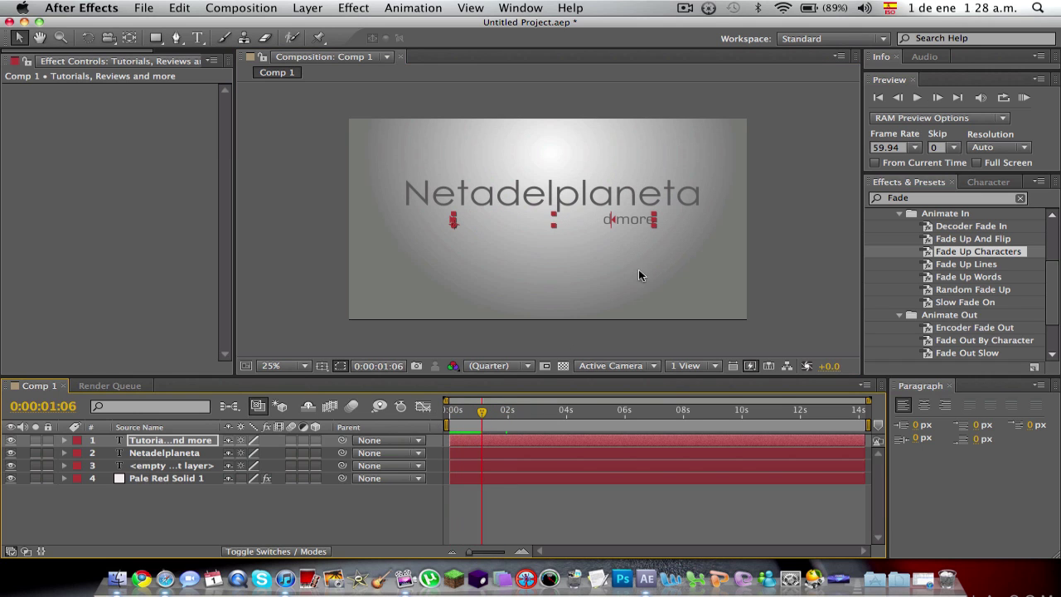
Adjust the subtitle's reveal range while scrubbing between about 1:57 and 2:06
left_click_drag(615, 224, 681, 222)
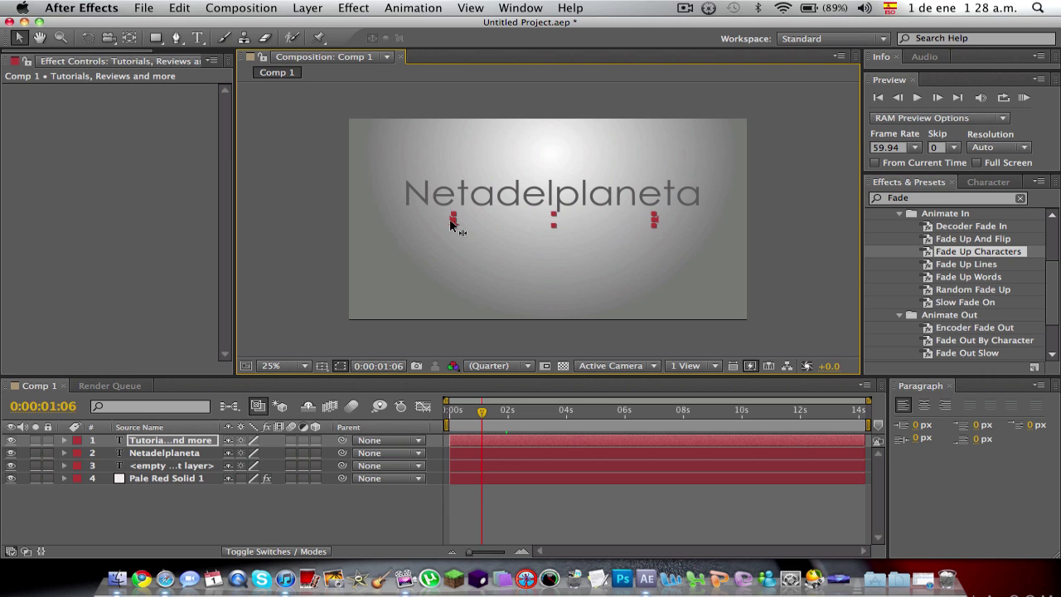
left_click_drag(453, 224, 684, 227)
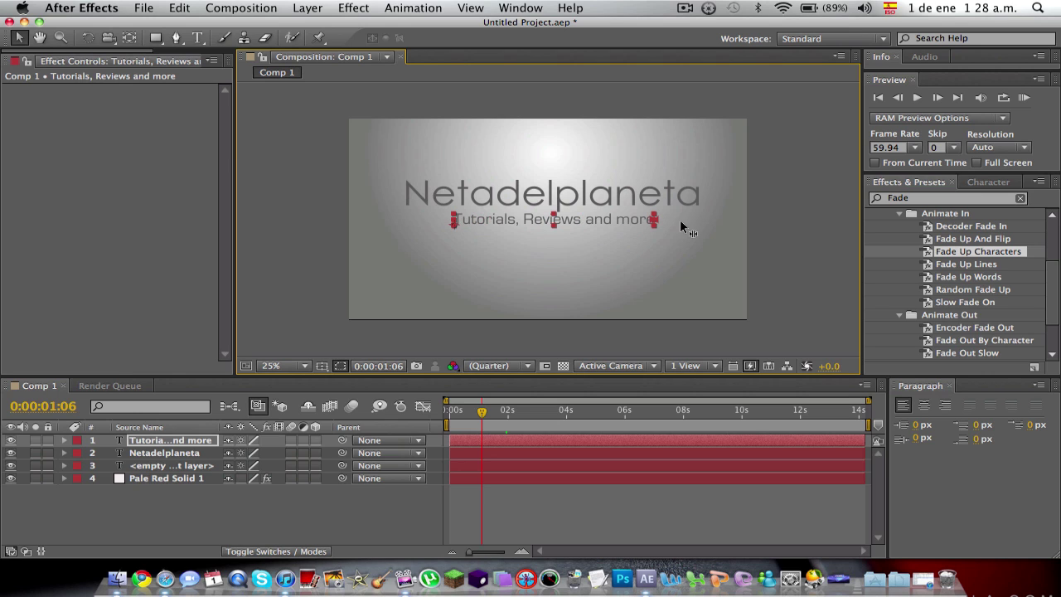
left_click_drag(485, 416, 512, 414)
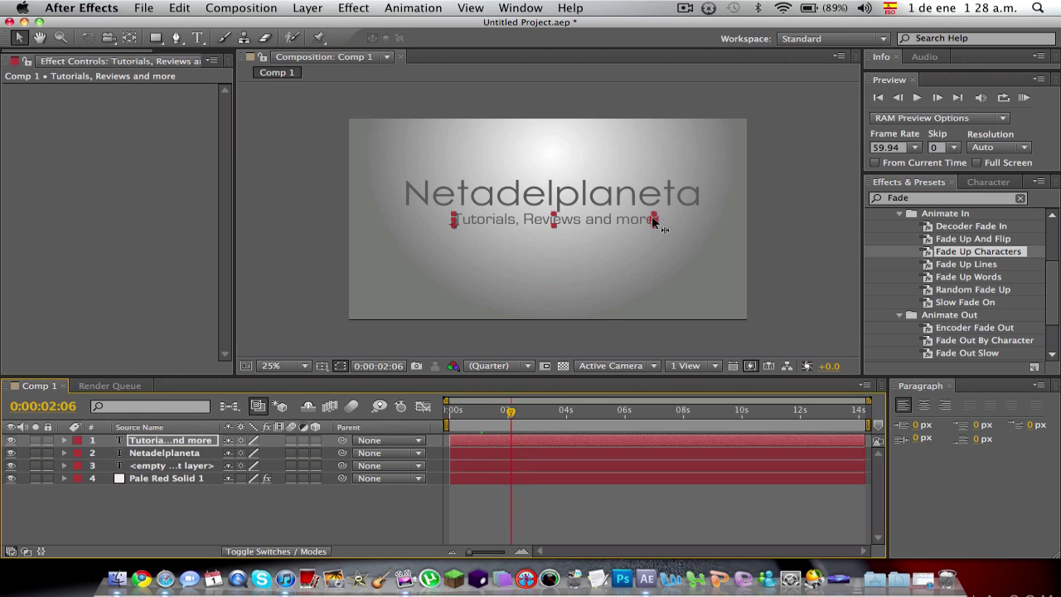
left_click_drag(655, 223, 453, 226)
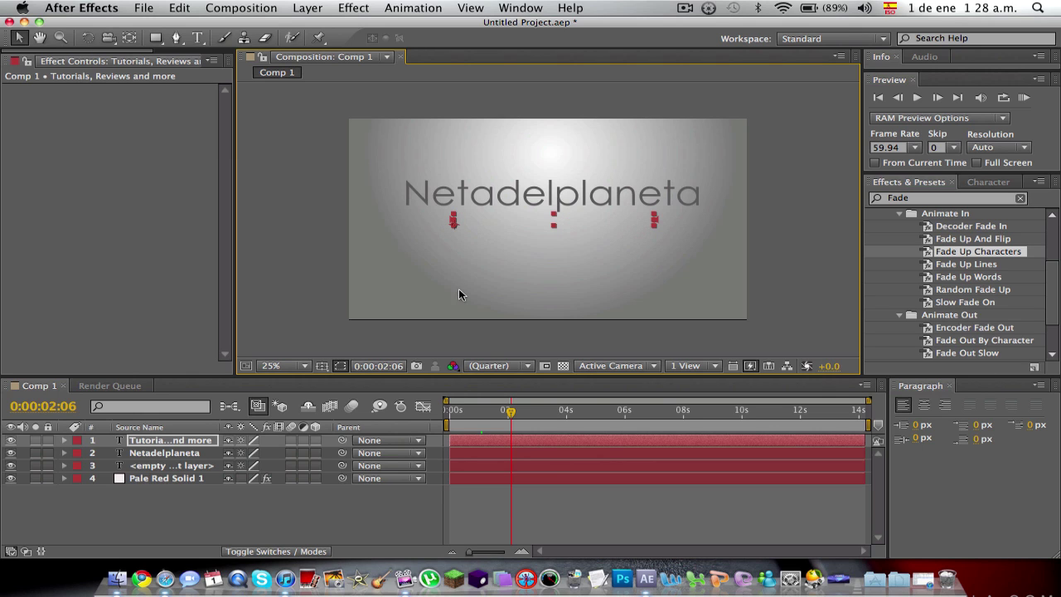
mouse_move(506, 403)
left_mouse_down()
mouse_move(508, 417)
mouse_move(536, 418)
mouse_move(450, 415)
mouse_move(536, 415)
mouse_move(499, 409)
left_mouse_up()
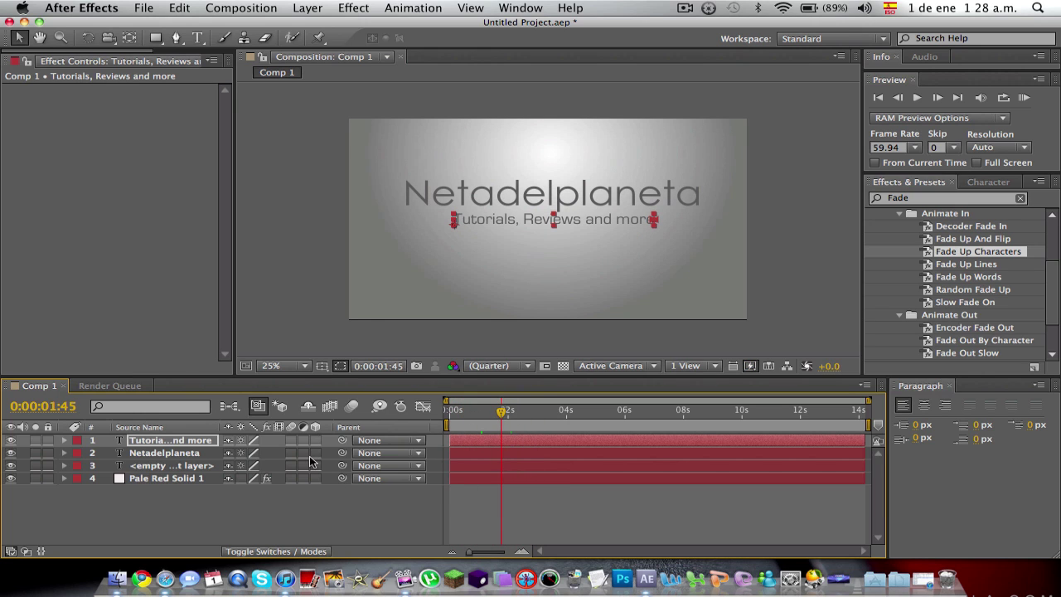
Delete the empty text layer and the old animated subtitle layer
left_click(199, 466)
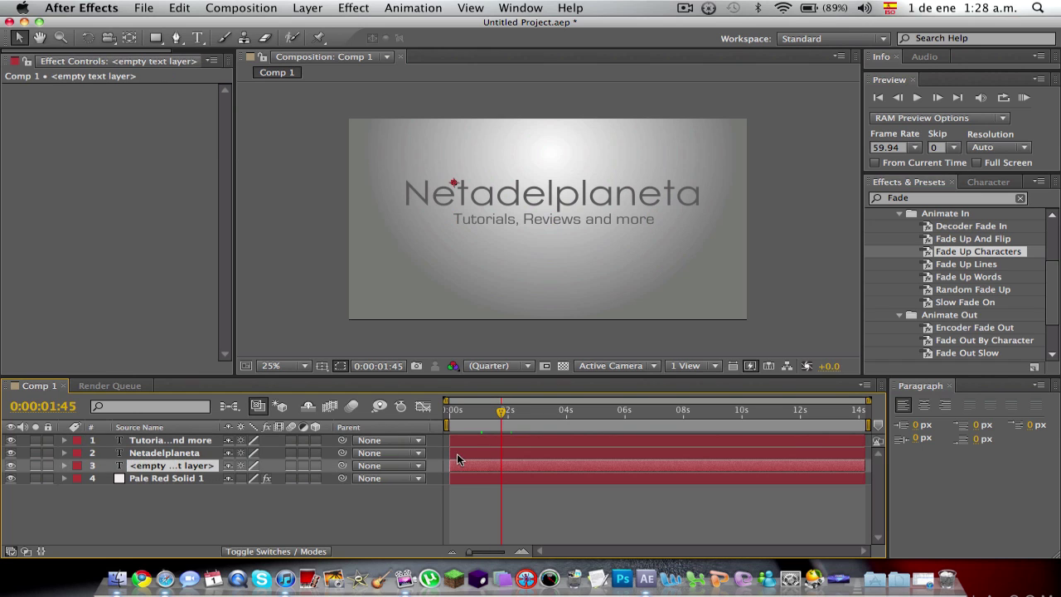
key("Delete")
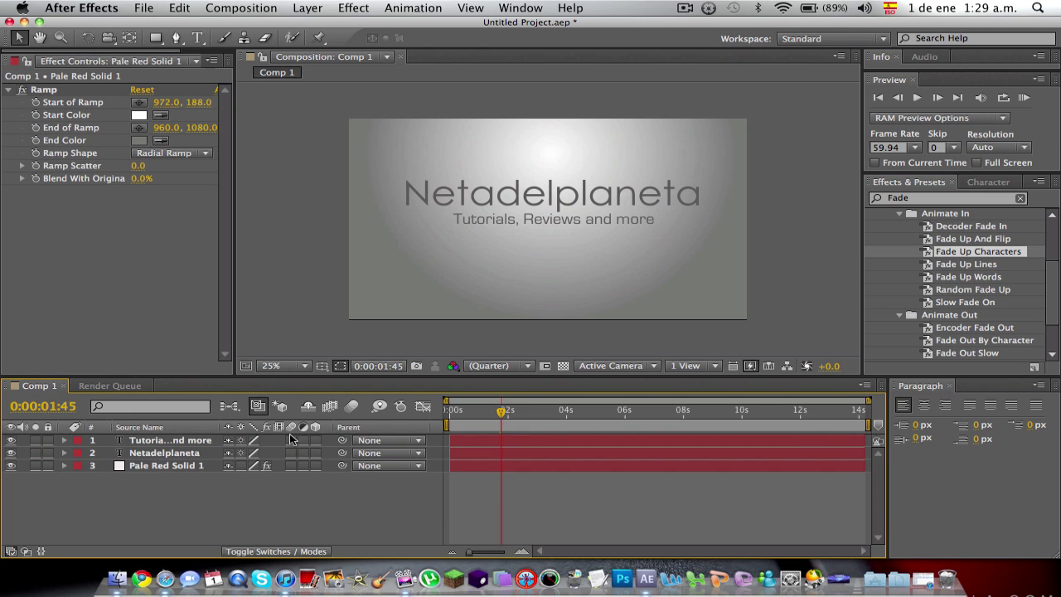
left_click(211, 443)
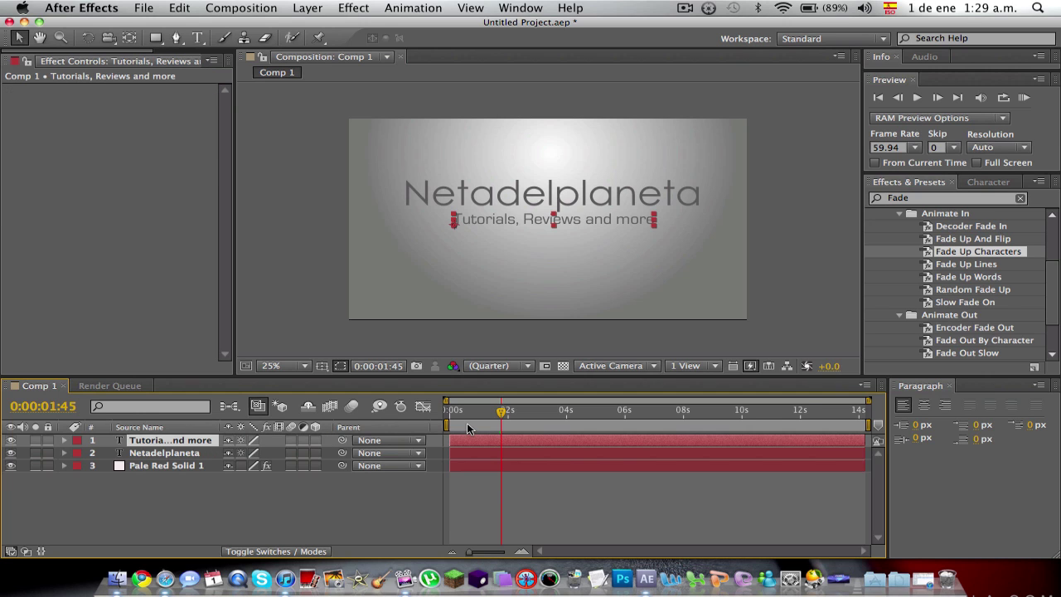
key("Delete")
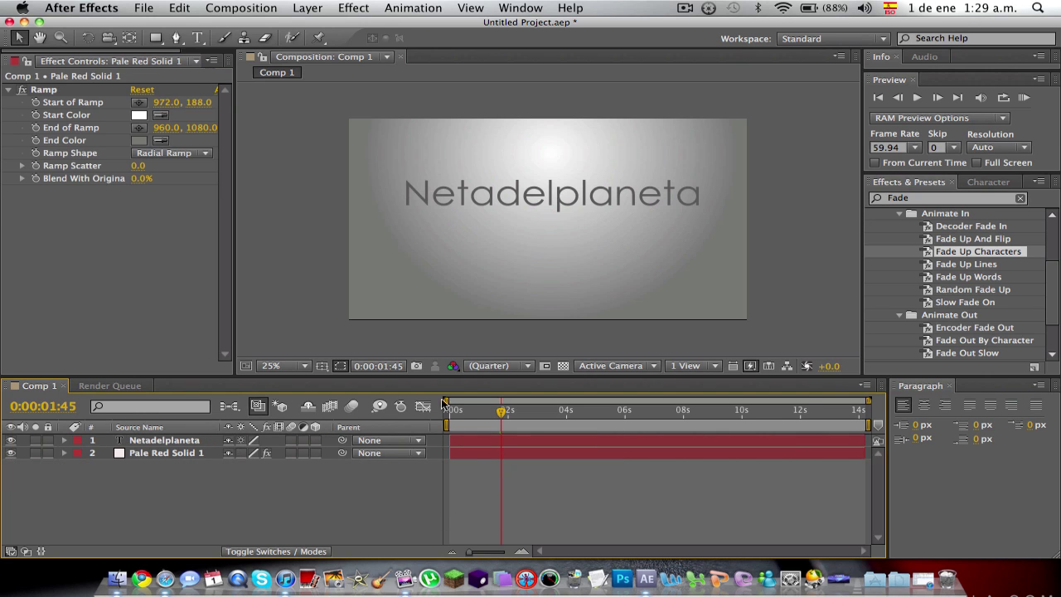
Create a new subtitle text line 'Tutorials reviews and more' below the title
left_click(198, 38)
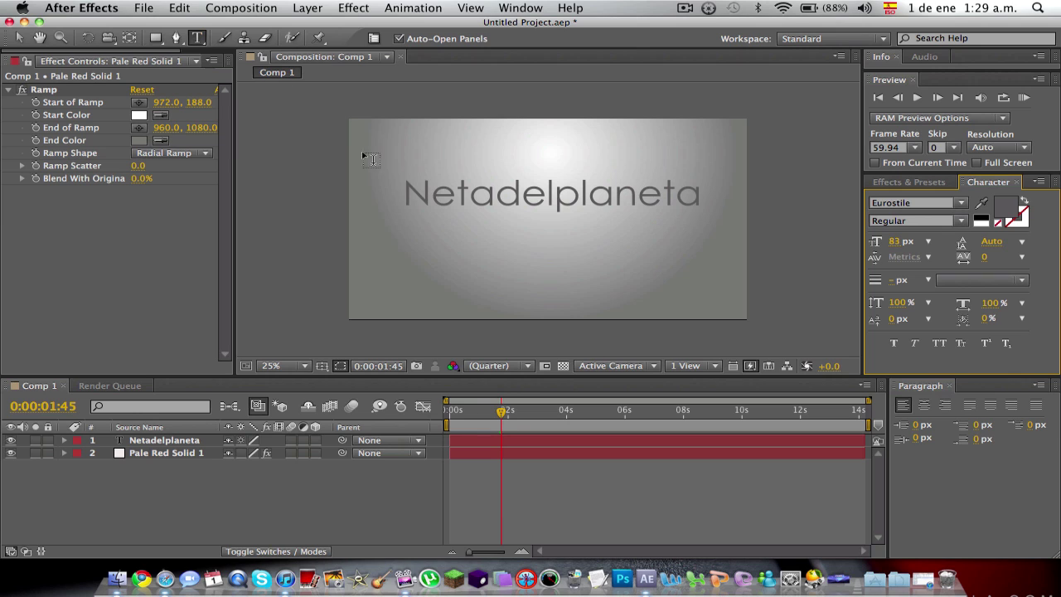
left_click(437, 222)
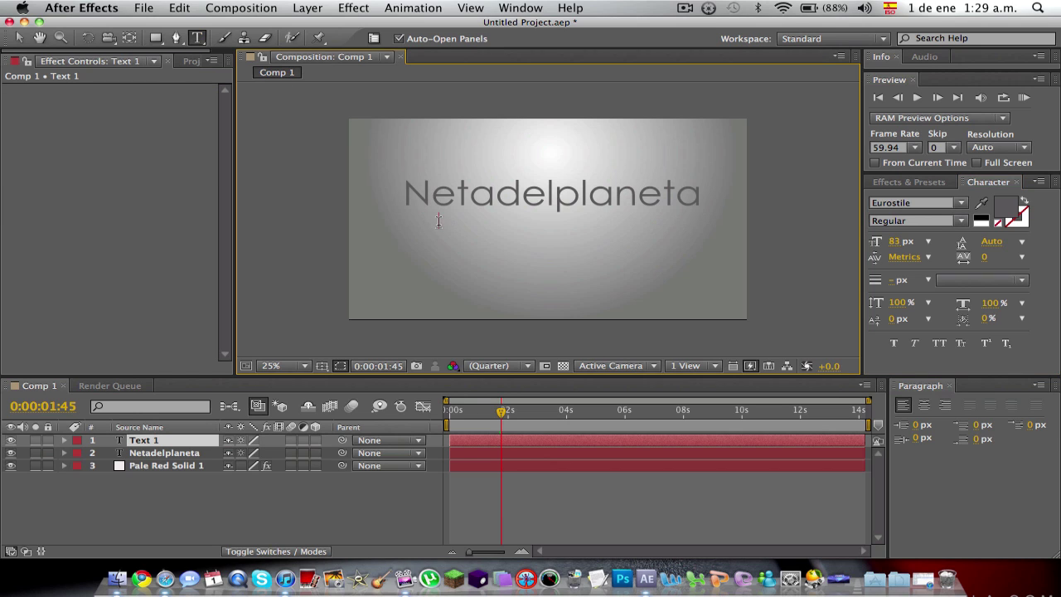
type("Tutorials reviews and more")
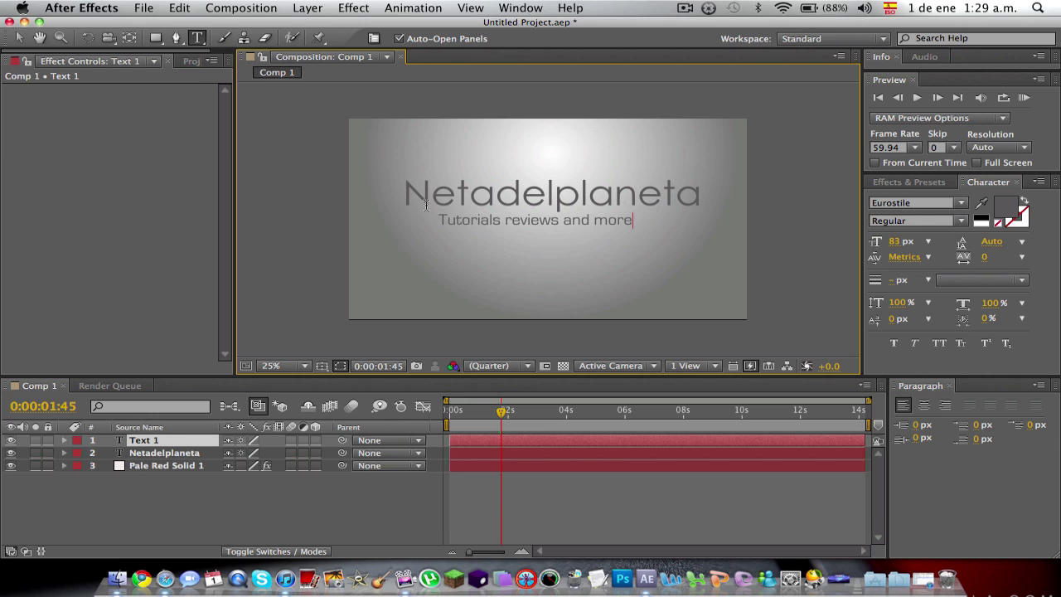
left_click_drag(438, 220, 675, 227)
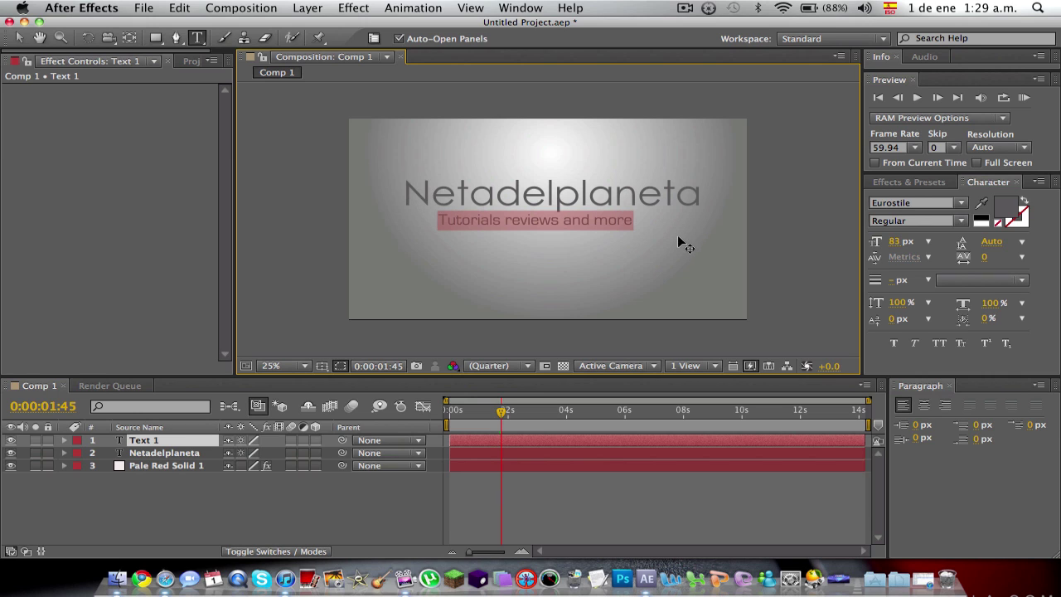
left_click(684, 228)
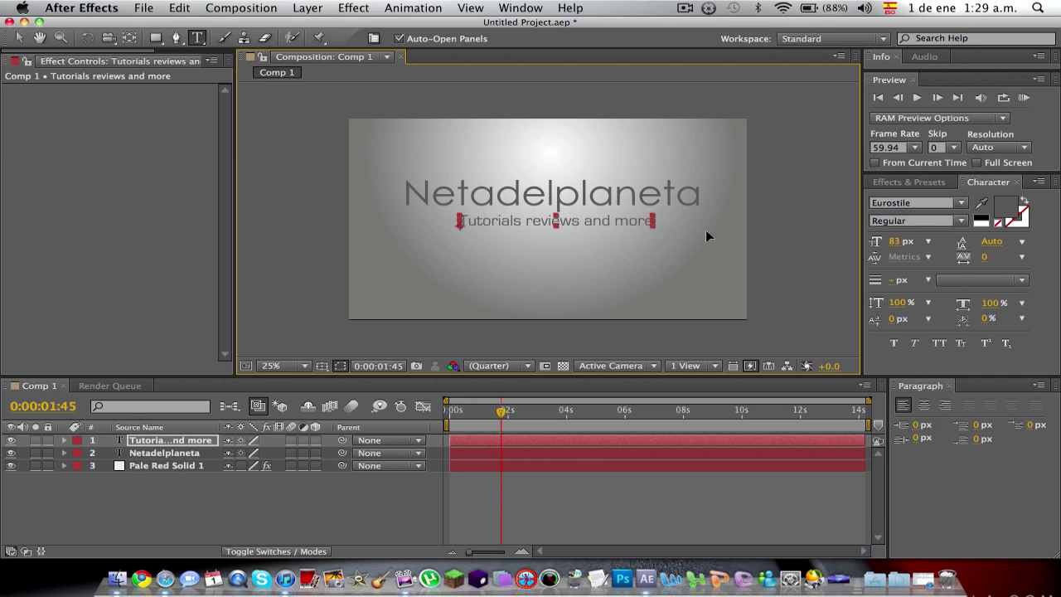
key("Return")
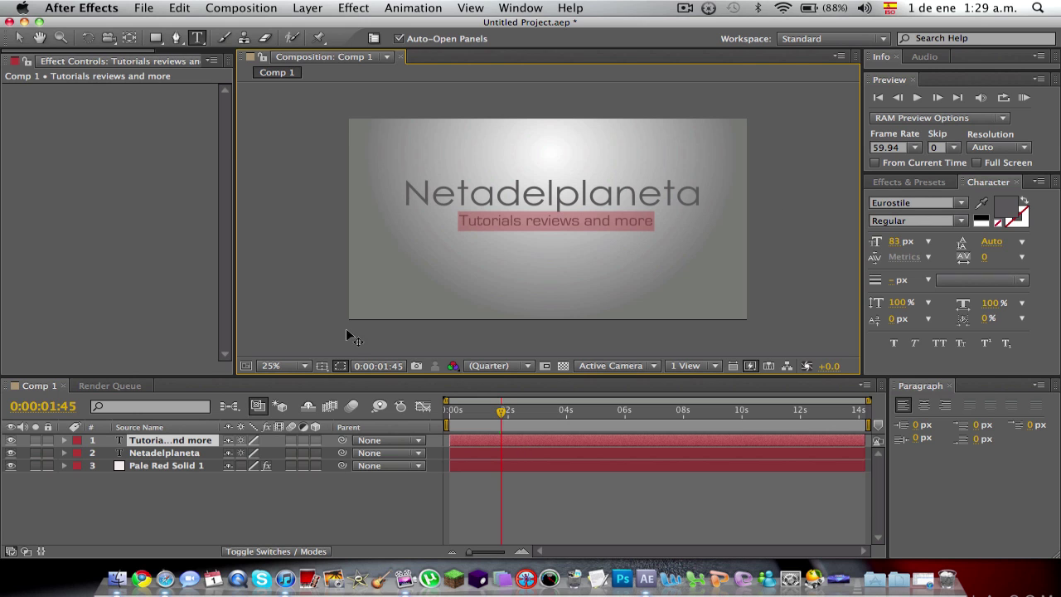
Apply the Fade Up Characters preset to the retyped subtitle
left_click(353, 7)
mouse_move(413, 7)
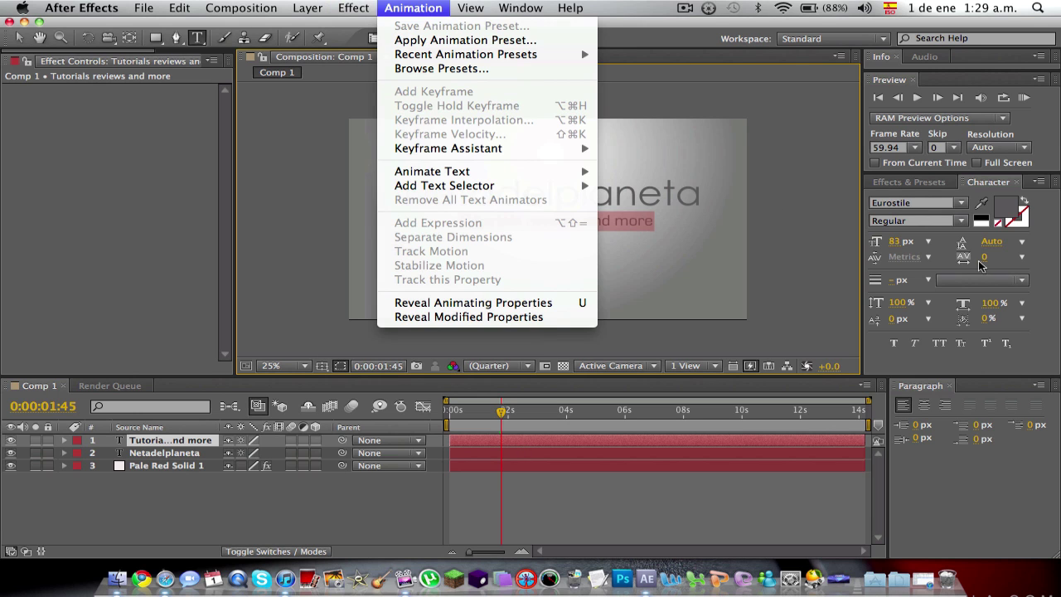
left_click(1019, 358)
left_click(908, 182)
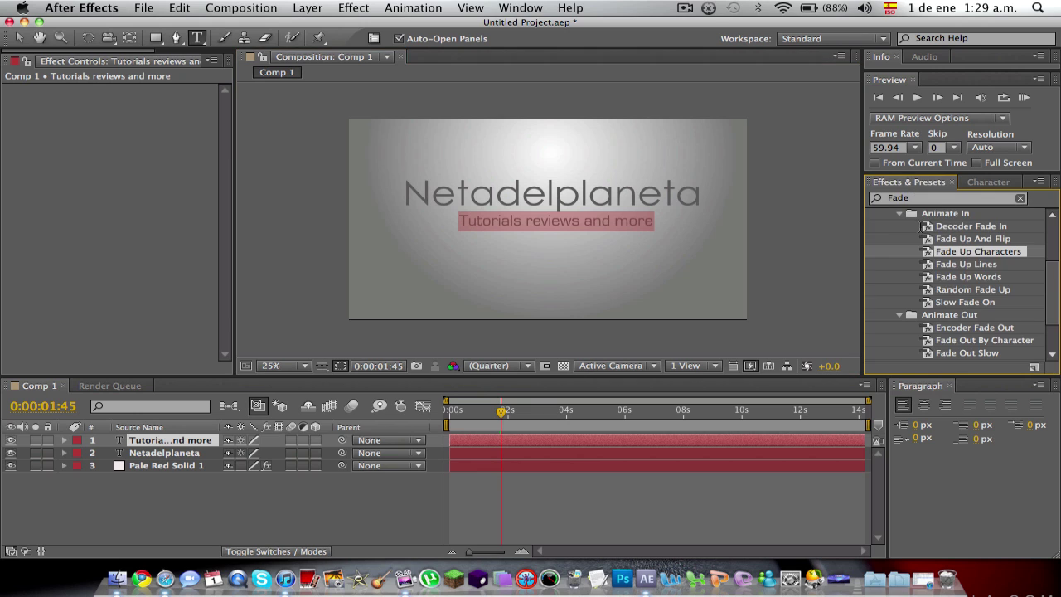
left_click_drag(972, 256, 558, 223)
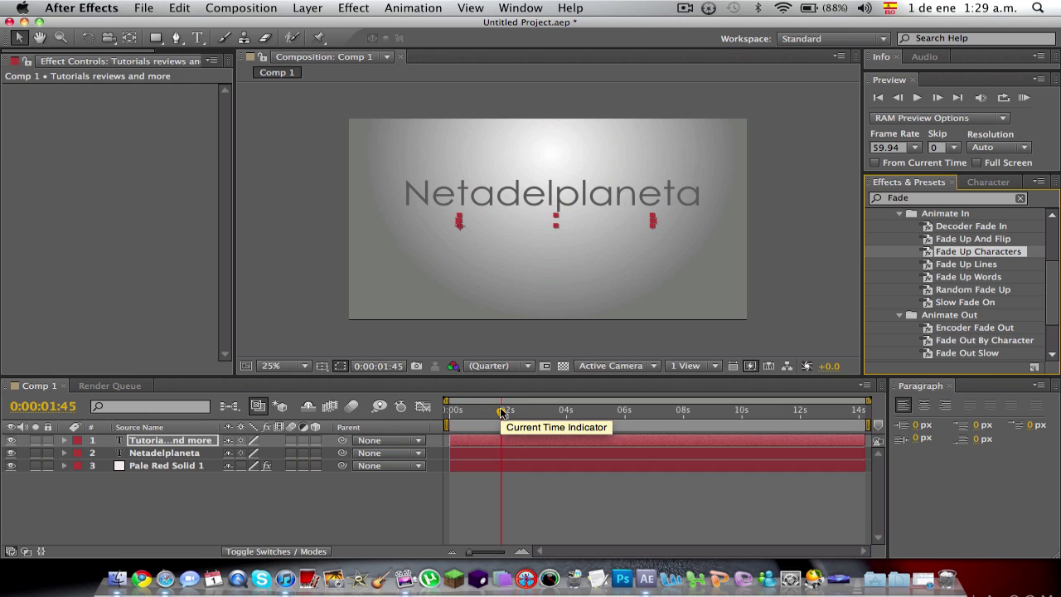
Return to 0:00 and preview the subtitle fading in
left_click_drag(500, 412, 449, 412)
key("space")
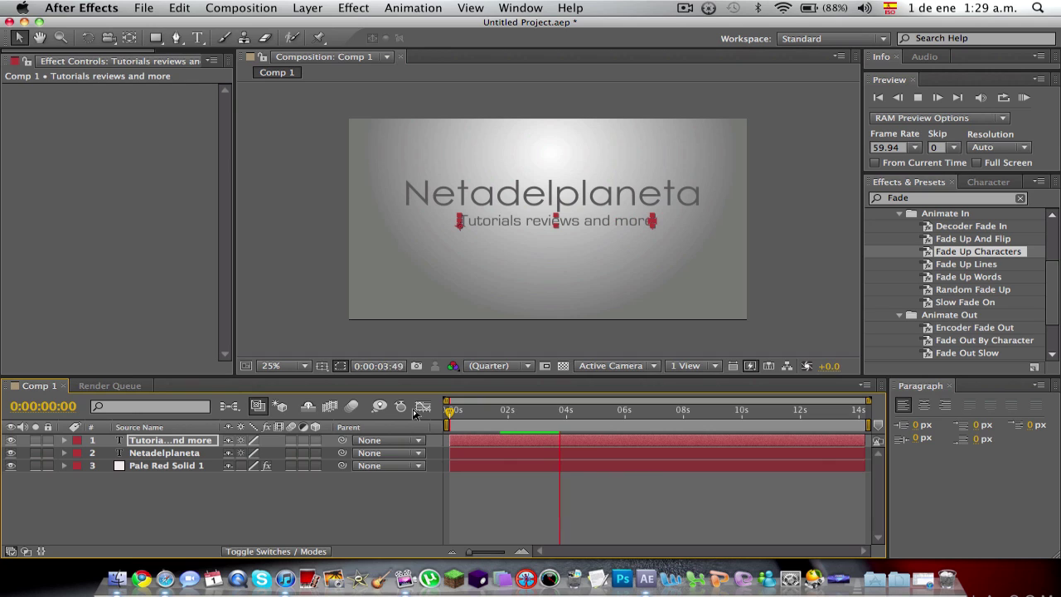
key("space")
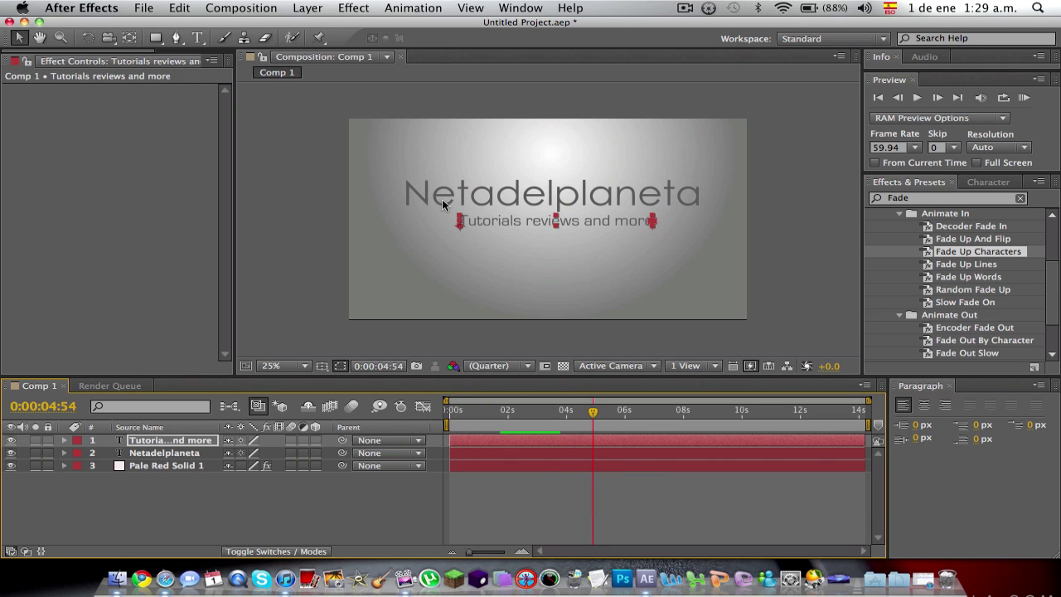
Apply Effect > Generate > 4-Color Gradient to the Netadelplaneta title and enable Point 1's stopwatch
left_click(492, 196)
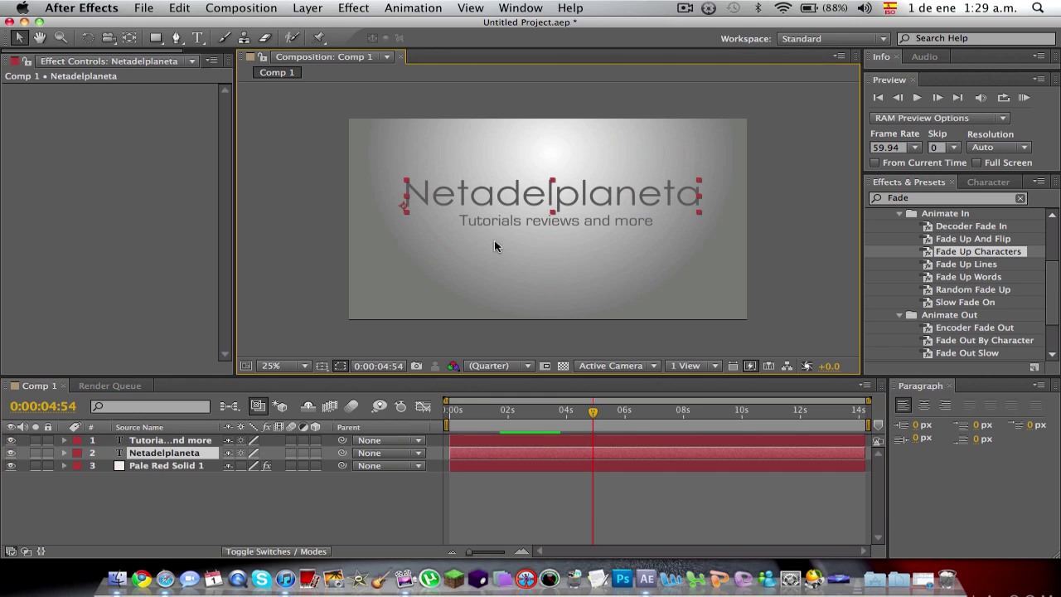
left_click(348, 7)
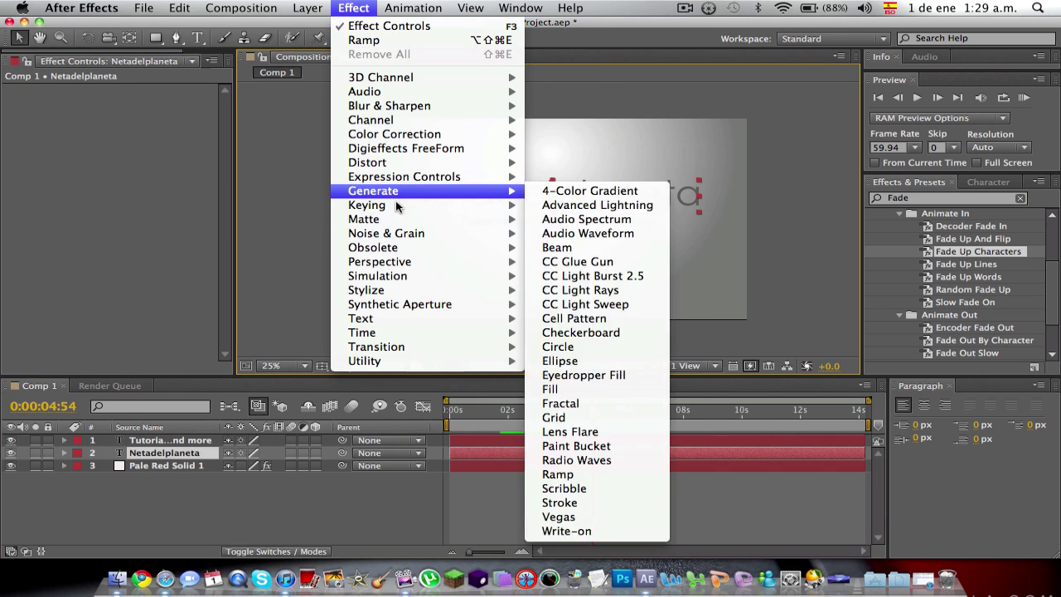
mouse_move(431, 194)
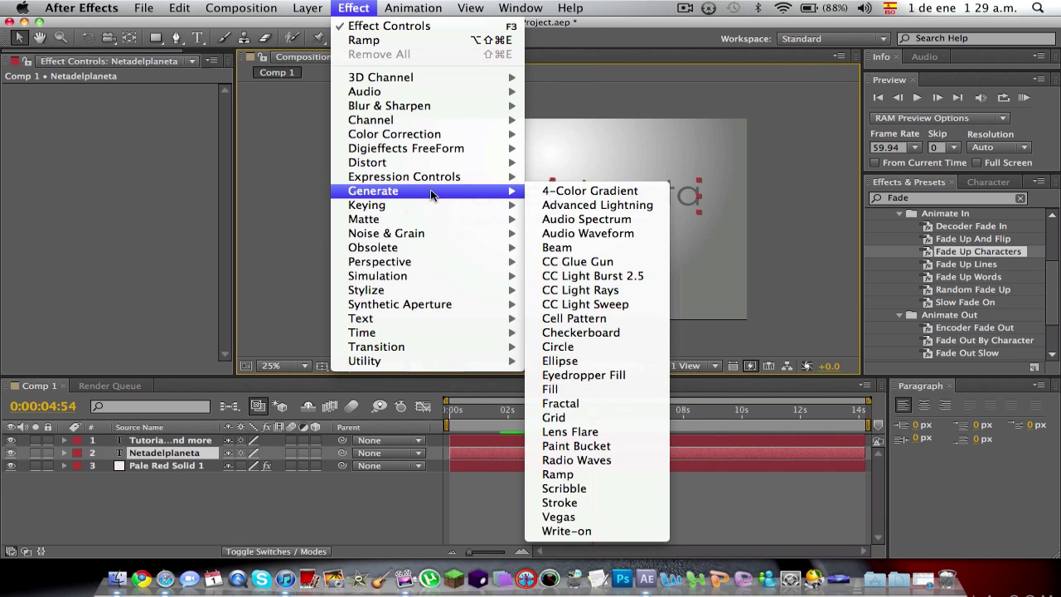
left_click(612, 191)
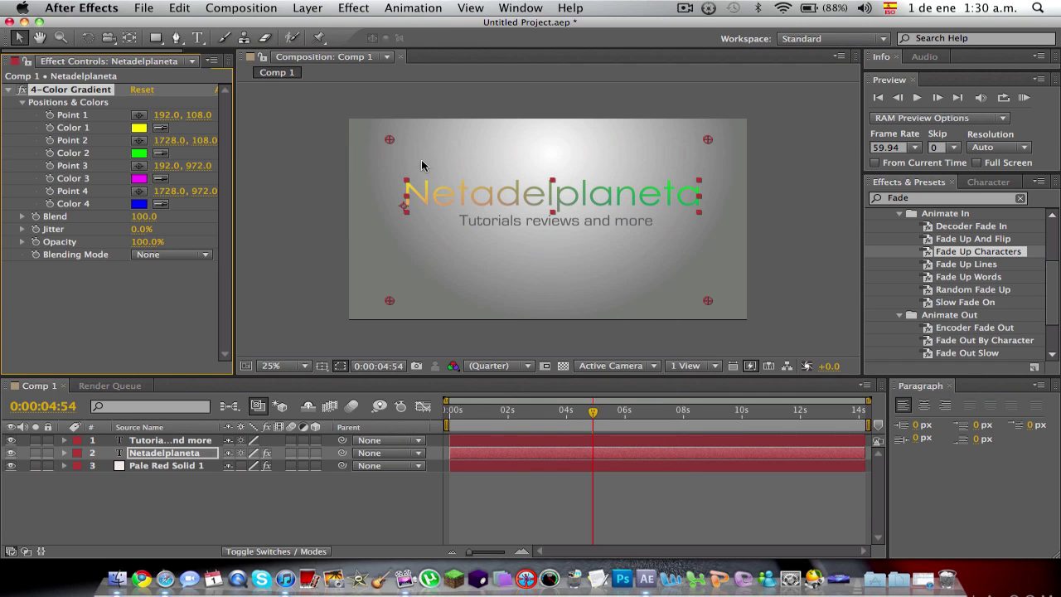
left_click(49, 115)
At 0:00, enable stopwatches for gradient Points 1, 2, 3 and 4
left_click(49, 140)
left_click_drag(595, 413, 443, 405)
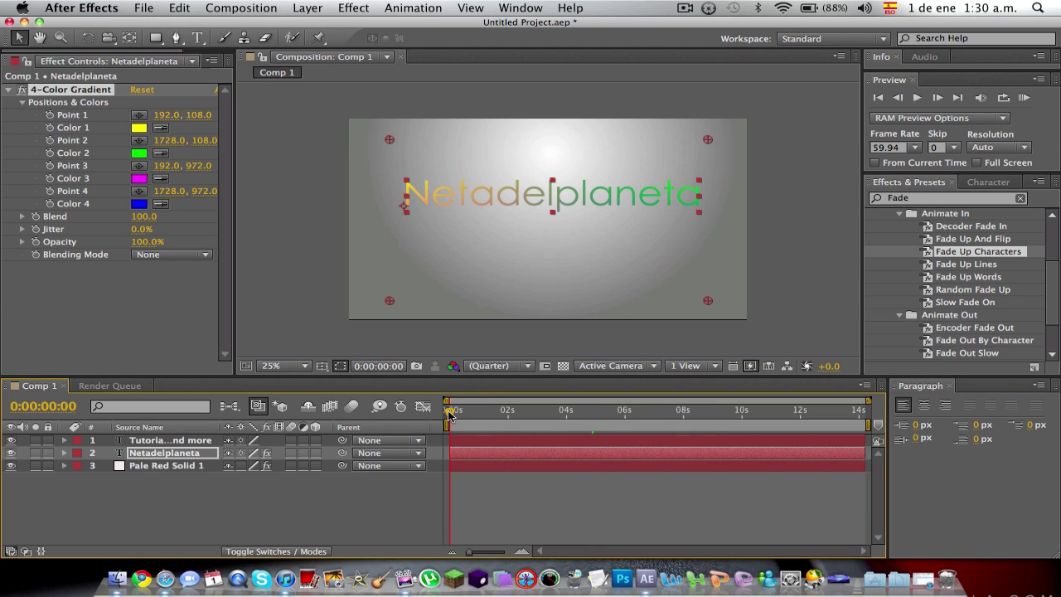
left_click(50, 116)
left_click(50, 140)
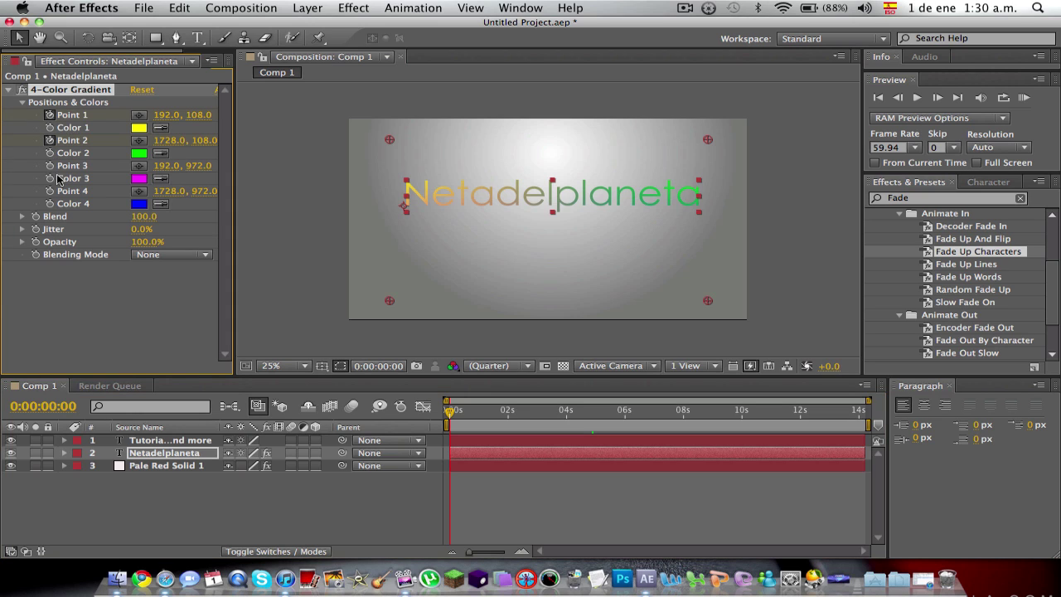
left_click(50, 166)
left_click(50, 191)
A few frames in, reposition all four gradient points around the title to keyframe them
left_click_drag(450, 415, 452, 414)
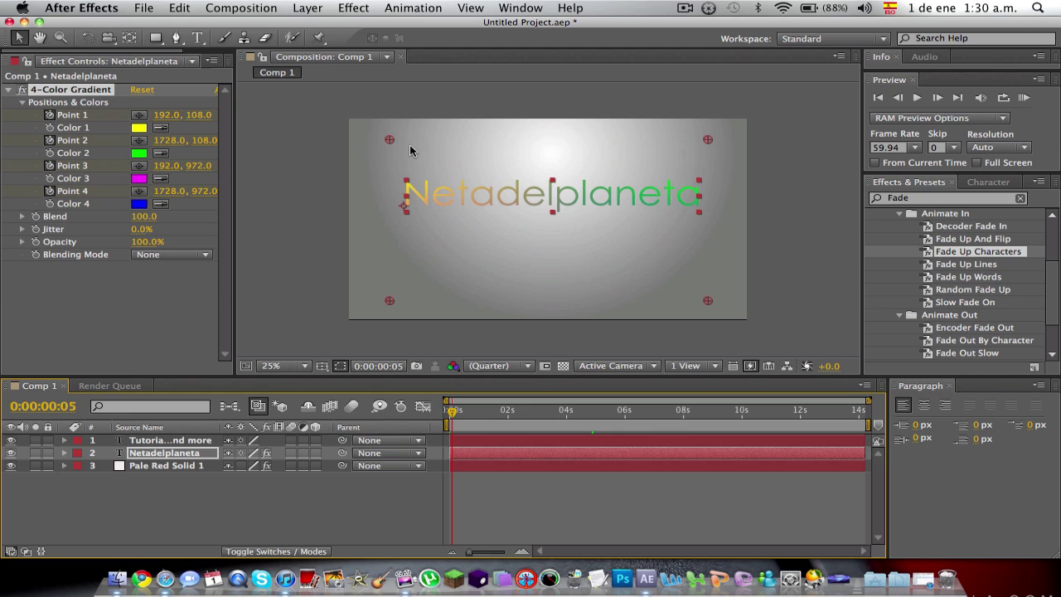
left_click_drag(389, 139, 466, 223)
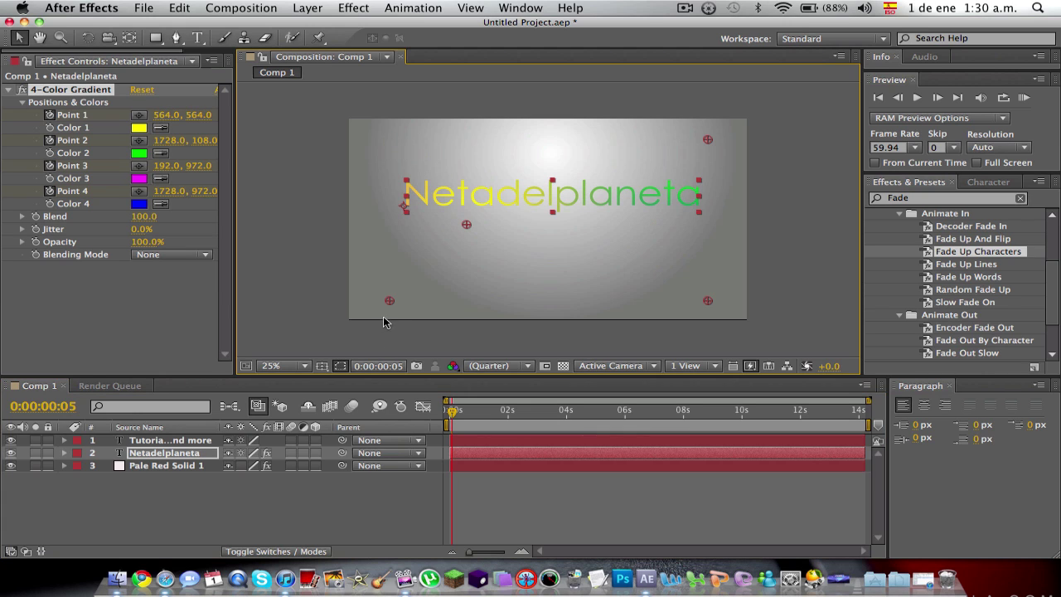
left_click_drag(391, 304, 394, 141)
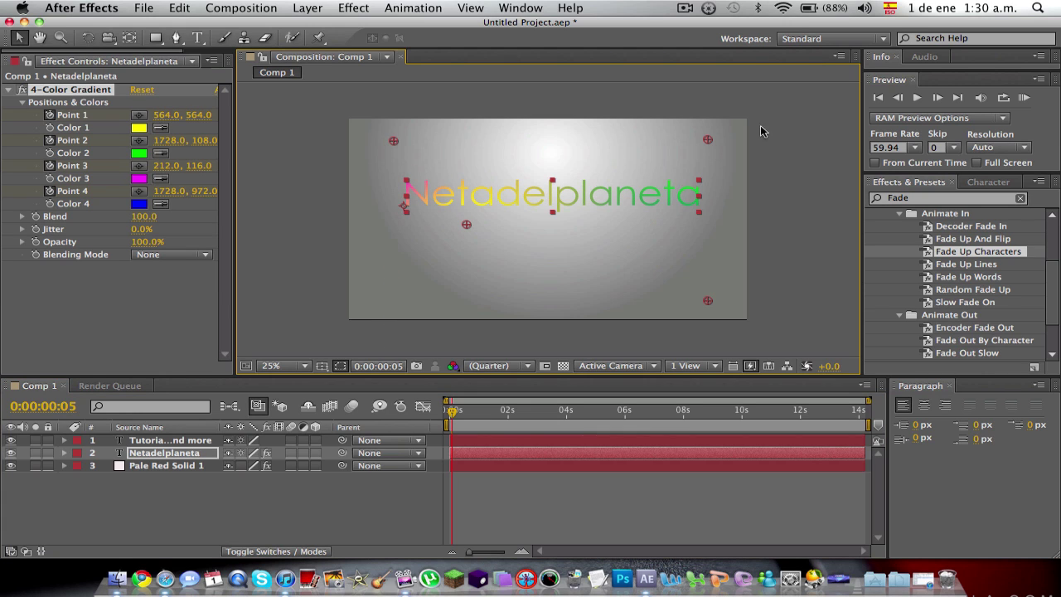
left_click_drag(707, 139, 530, 278)
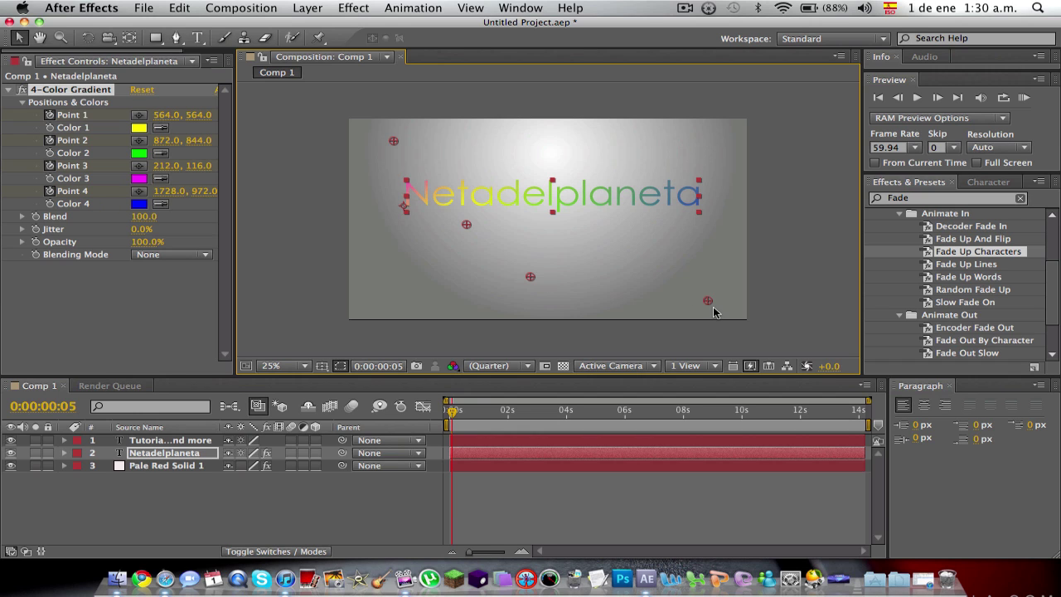
left_click_drag(709, 303, 531, 141)
left_click_drag(454, 414, 510, 415)
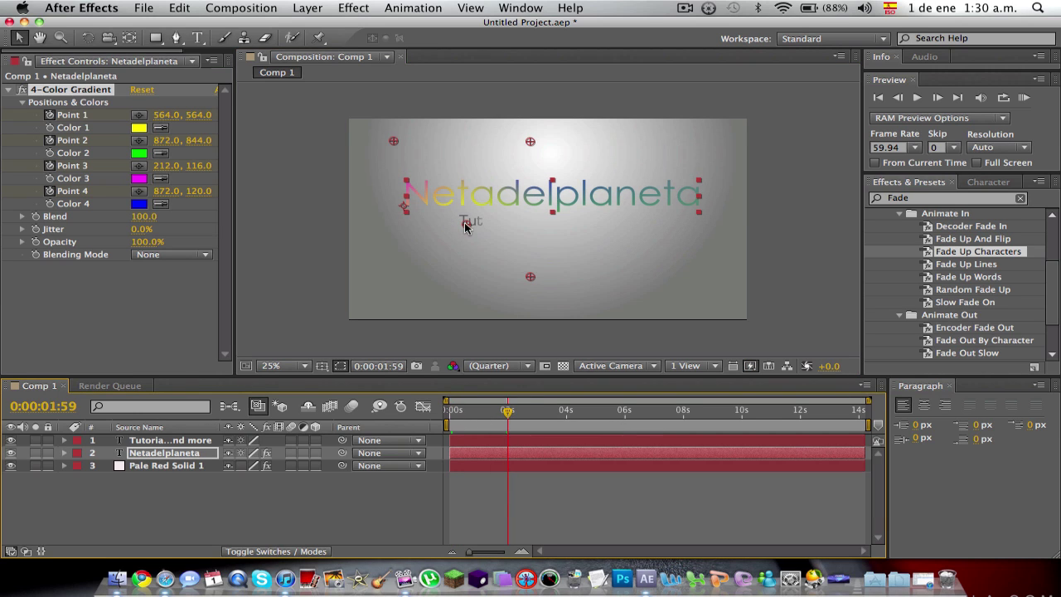
At about 2 seconds, move all four gradient points to new positions
left_click_drag(467, 223, 637, 167)
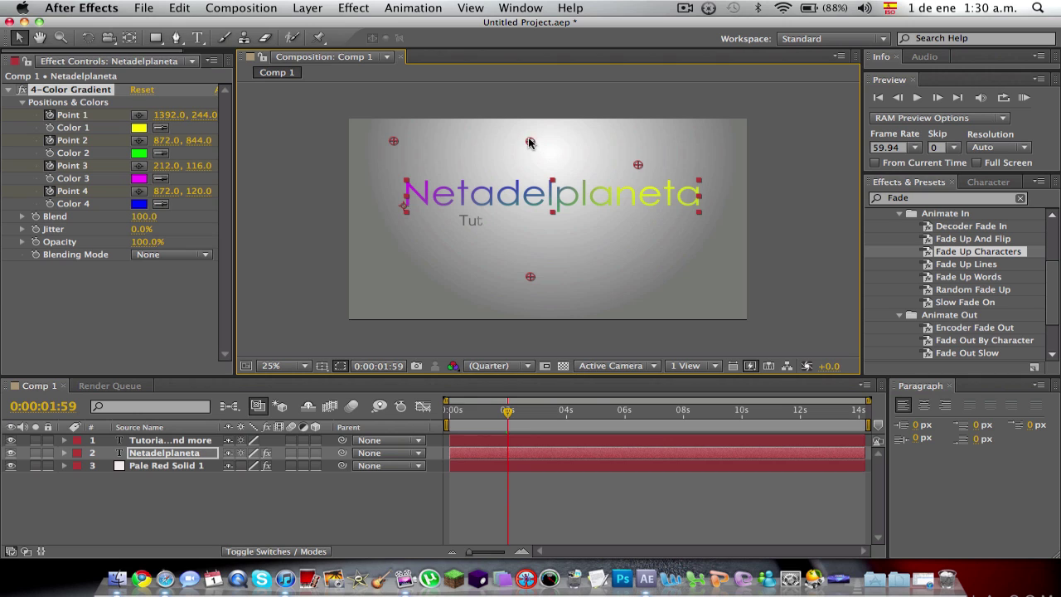
left_click_drag(531, 141, 647, 262)
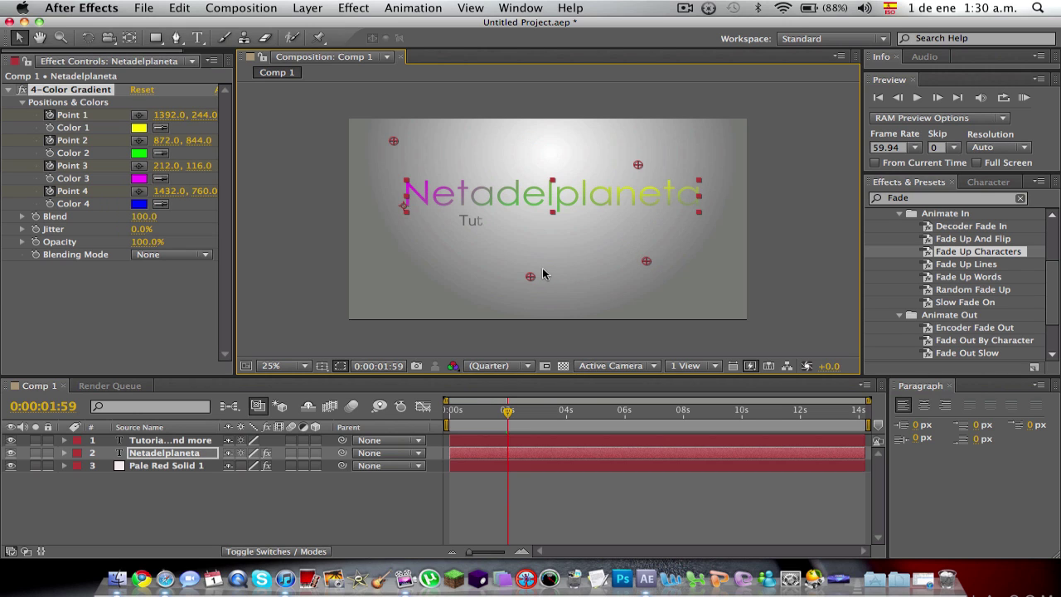
left_click_drag(530, 277, 488, 149)
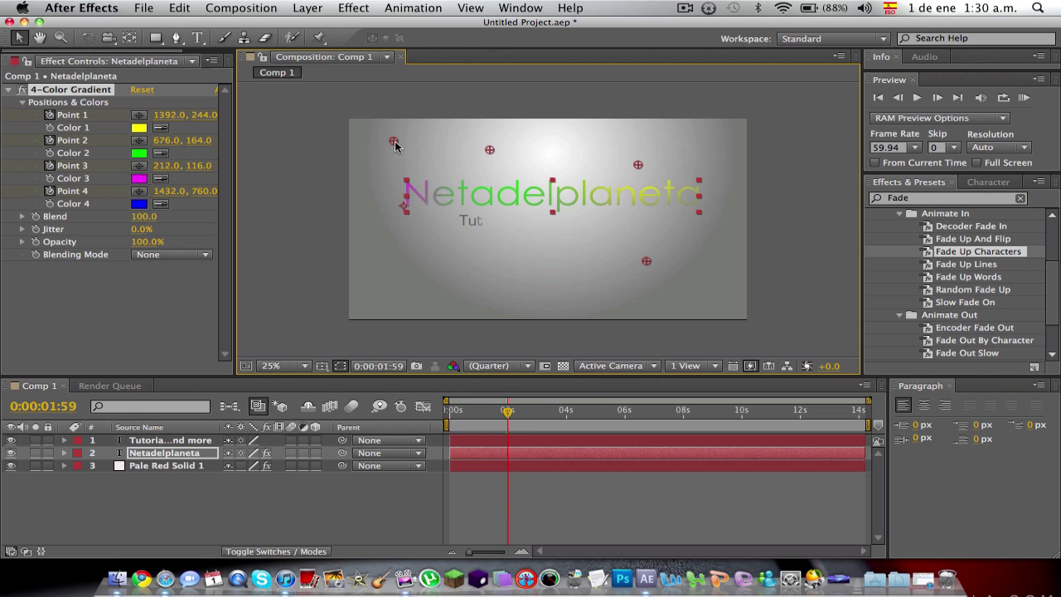
left_click_drag(395, 143, 474, 280)
At 4 seconds, reposition the four gradient points again, then advance to about 6 seconds
left_click_drag(508, 418, 565, 400)
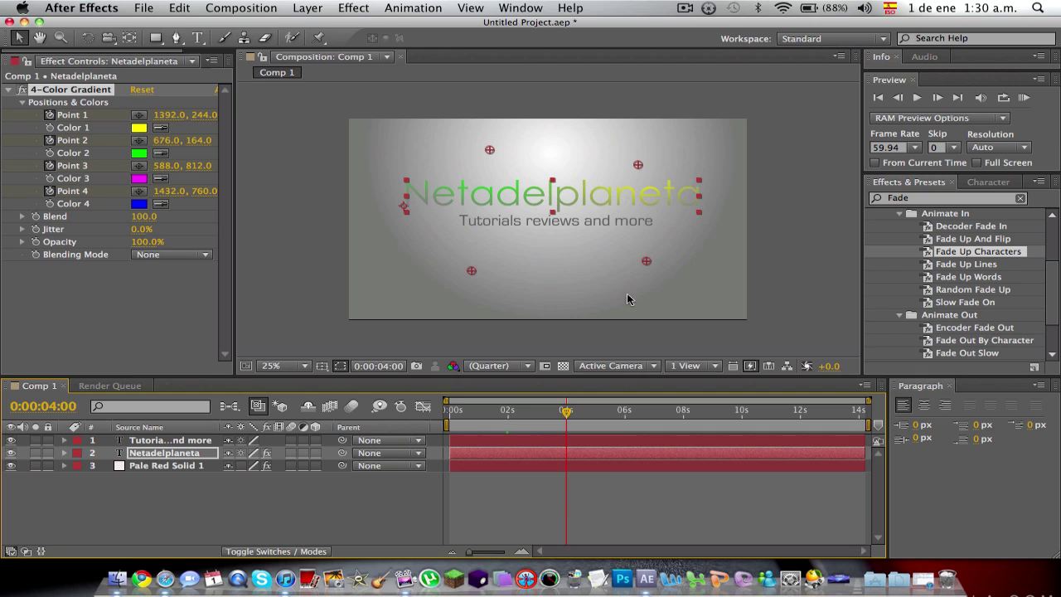
left_click_drag(647, 264, 564, 156)
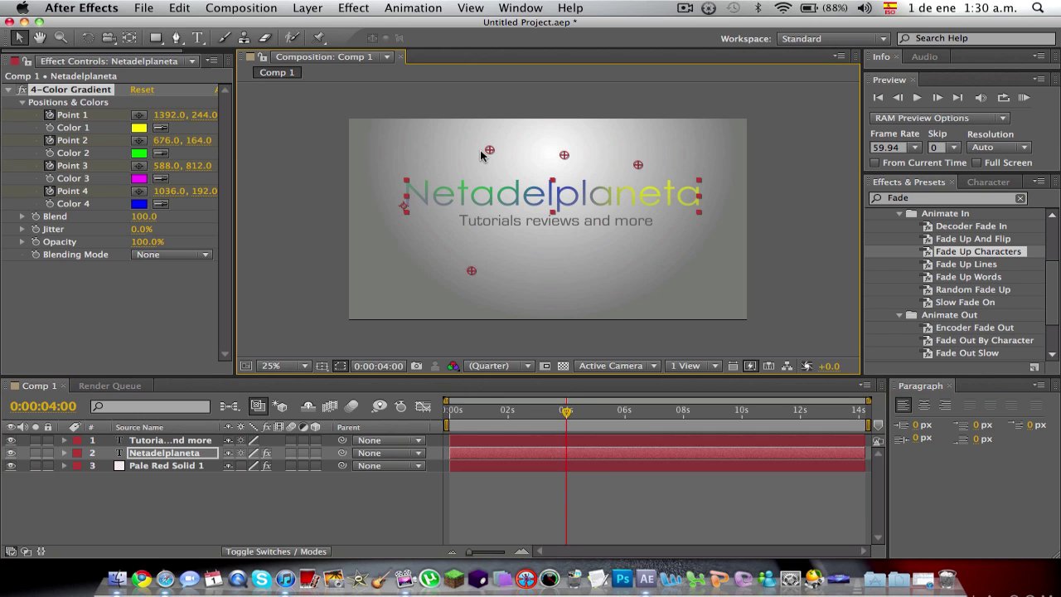
left_click_drag(490, 152, 635, 265)
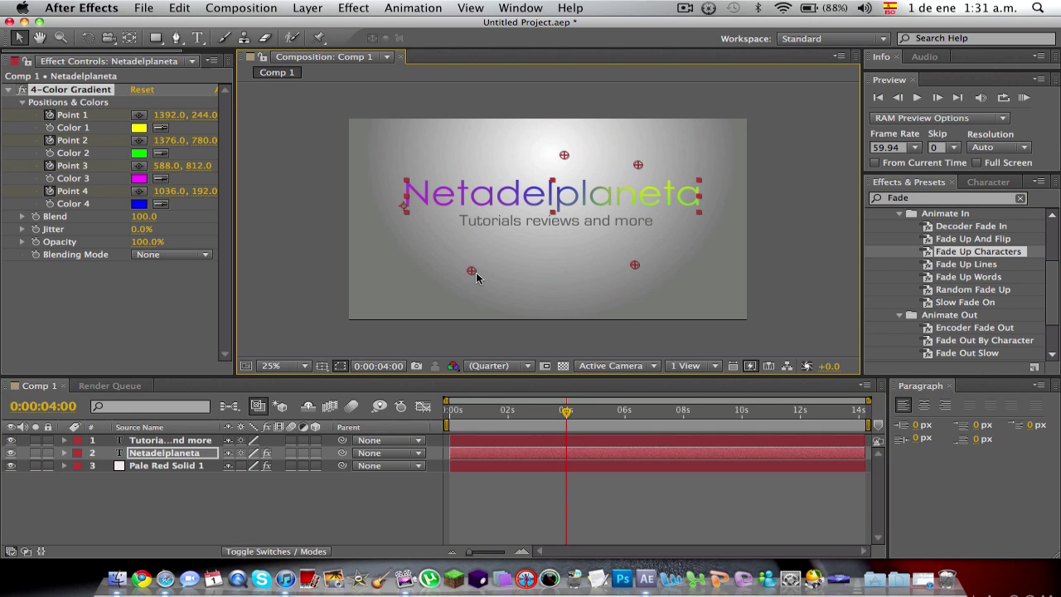
left_click_drag(481, 147, 480, 150)
left_click_drag(640, 170, 461, 285)
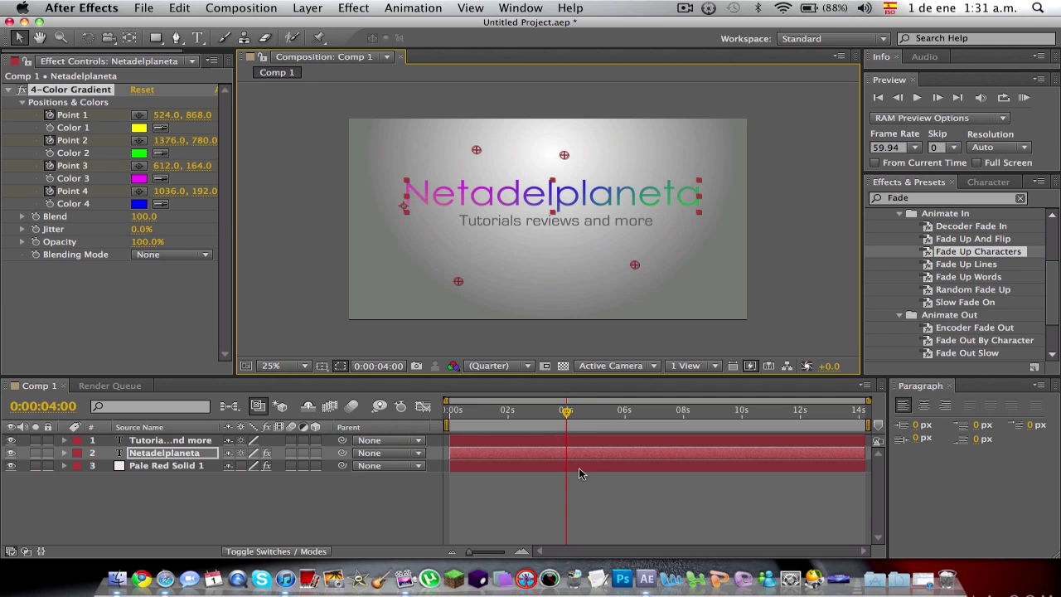
left_click_drag(570, 419, 628, 412)
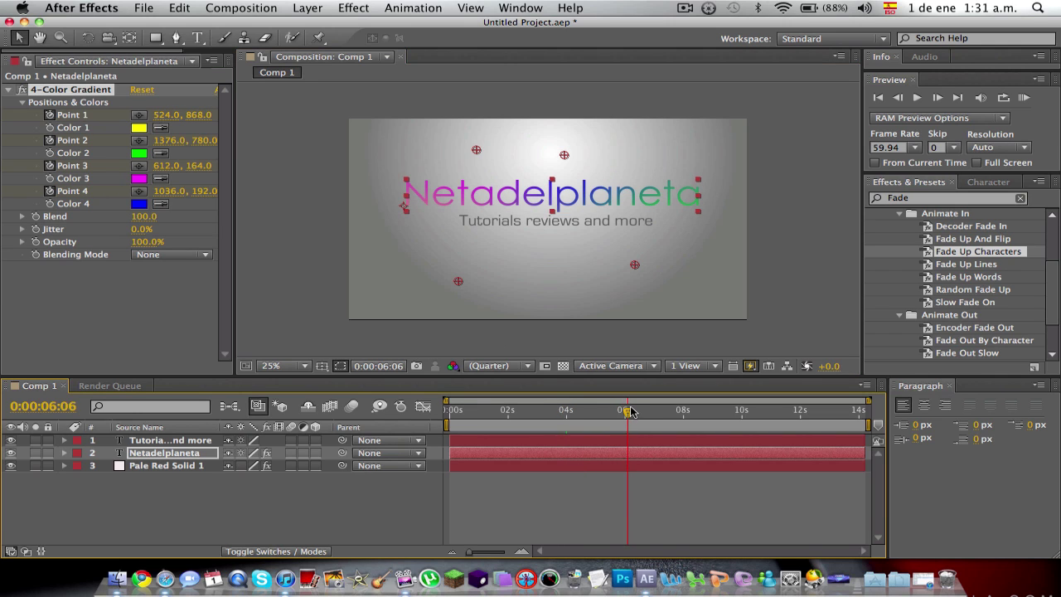